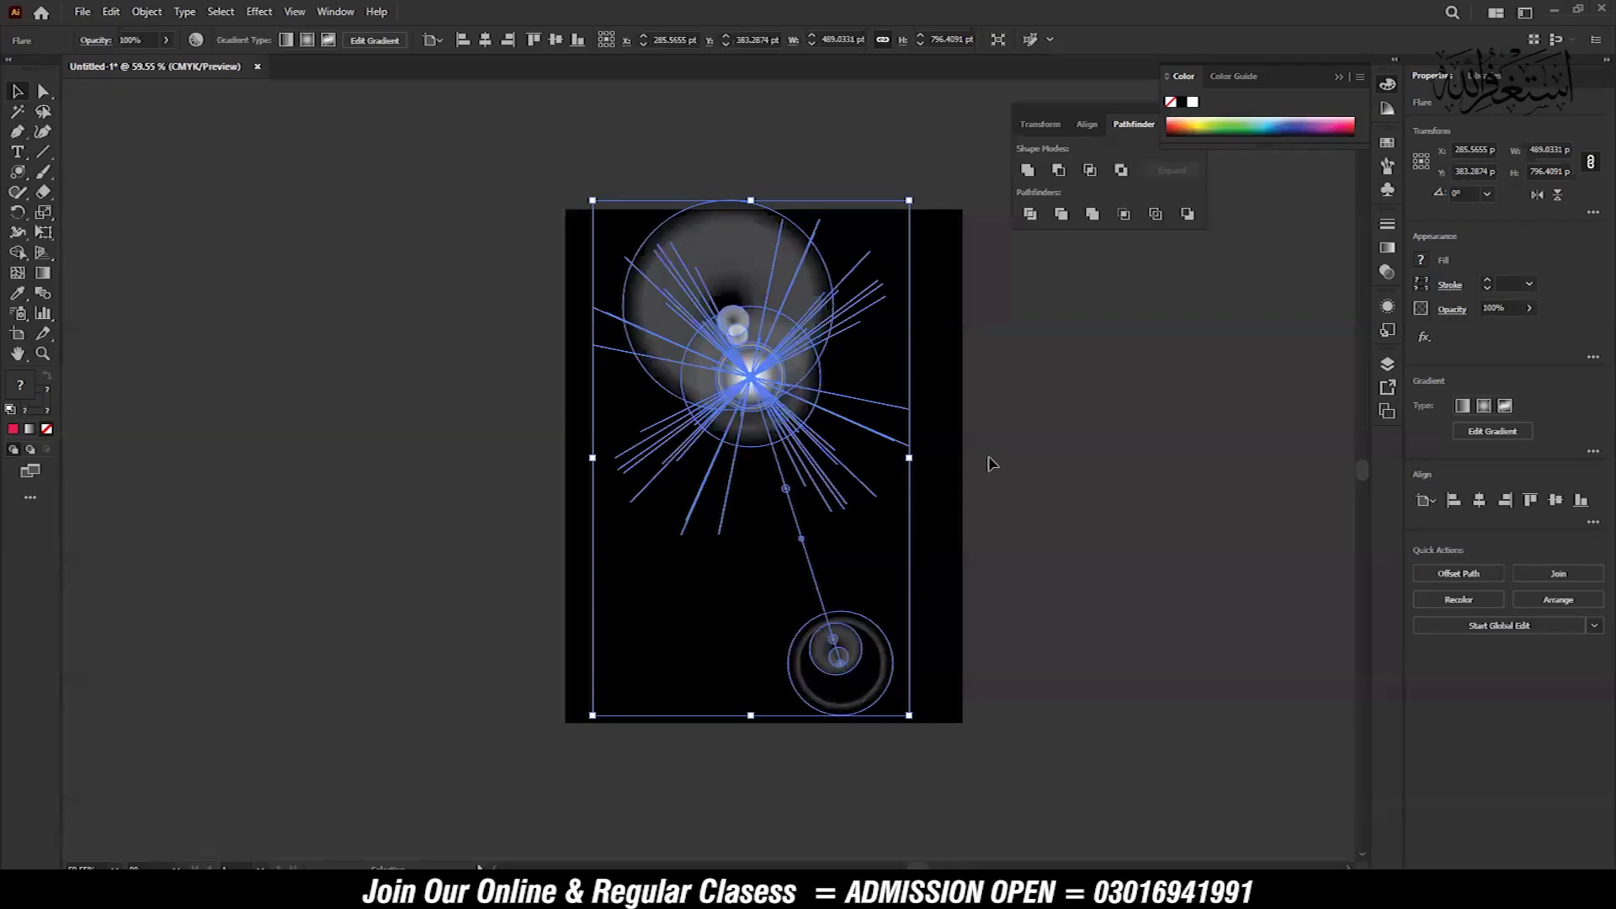
Delete the selected flare from the black artboard
key("Delete")
key("z")
left_click_drag(724, 402, 761, 400)
mouse_move(761, 400)
left_mouse_down()
mouse_move(863, 410)
mouse_move(765, 396)
mouse_move(743, 376)
left_mouse_up()
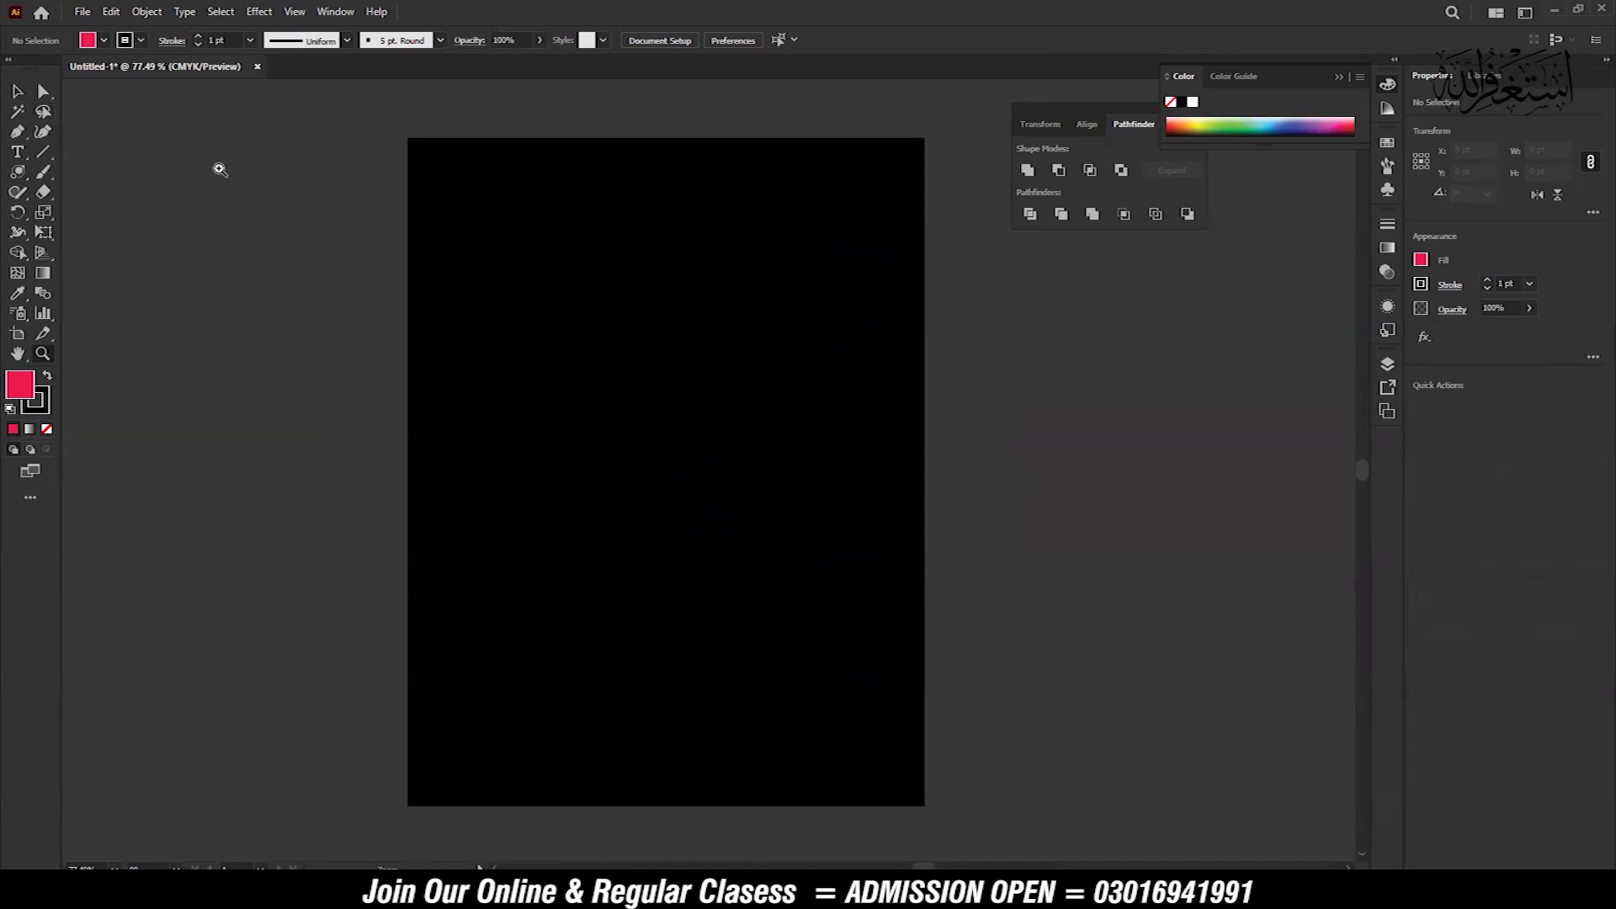
left_click(16, 92)
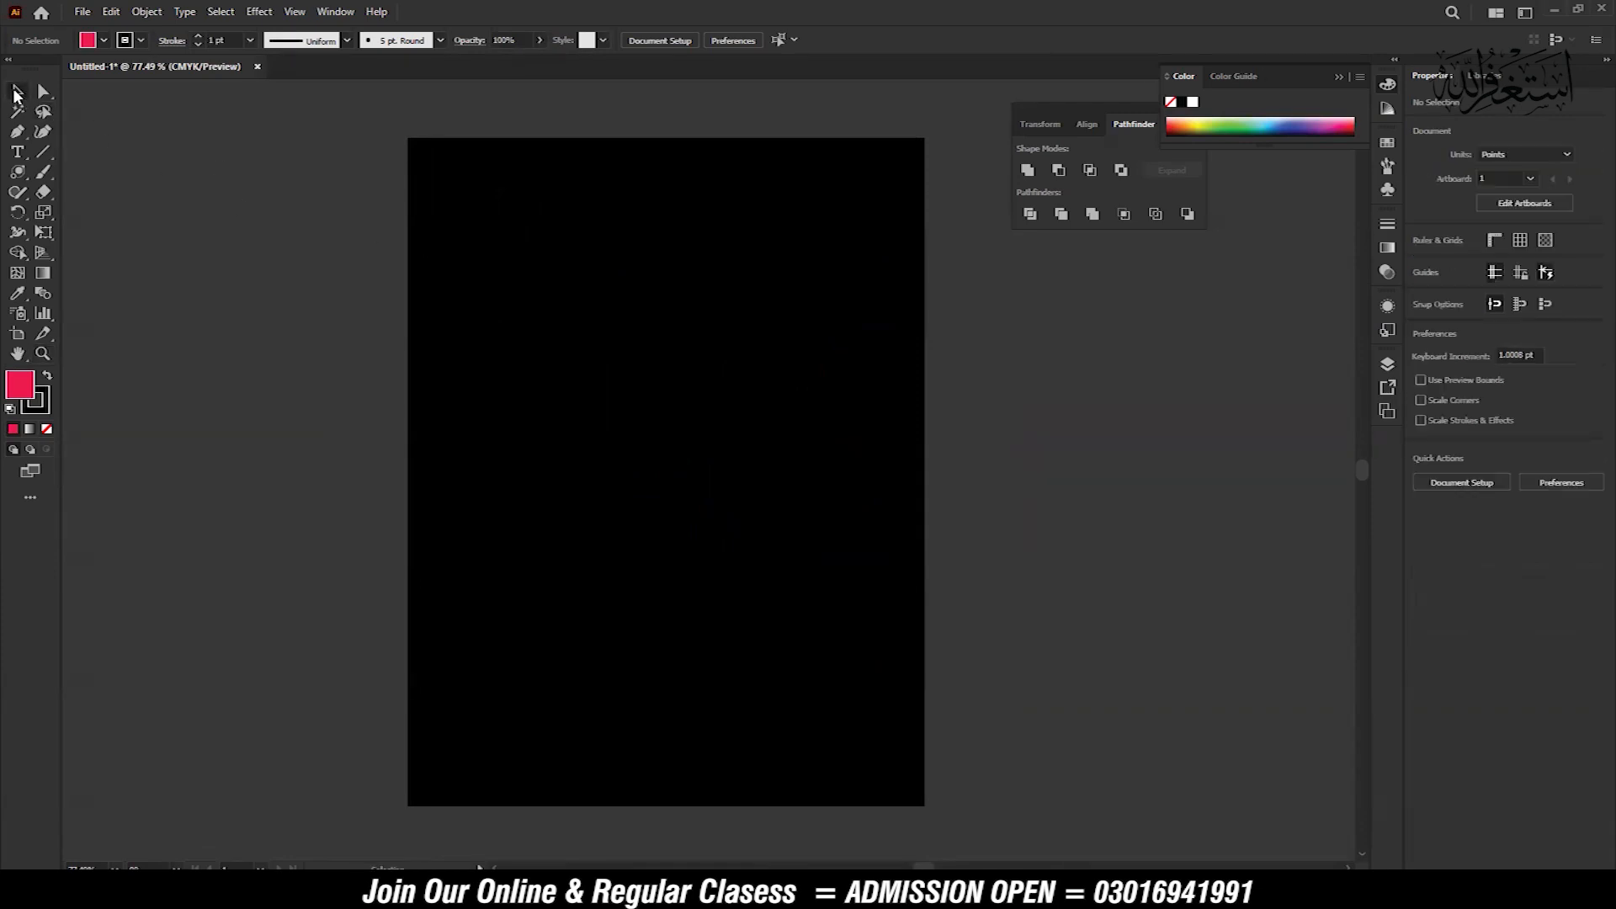
Draw a burst about 606 pt wide with the Flare tool in the upper middle of the artboard
left_click(18, 173)
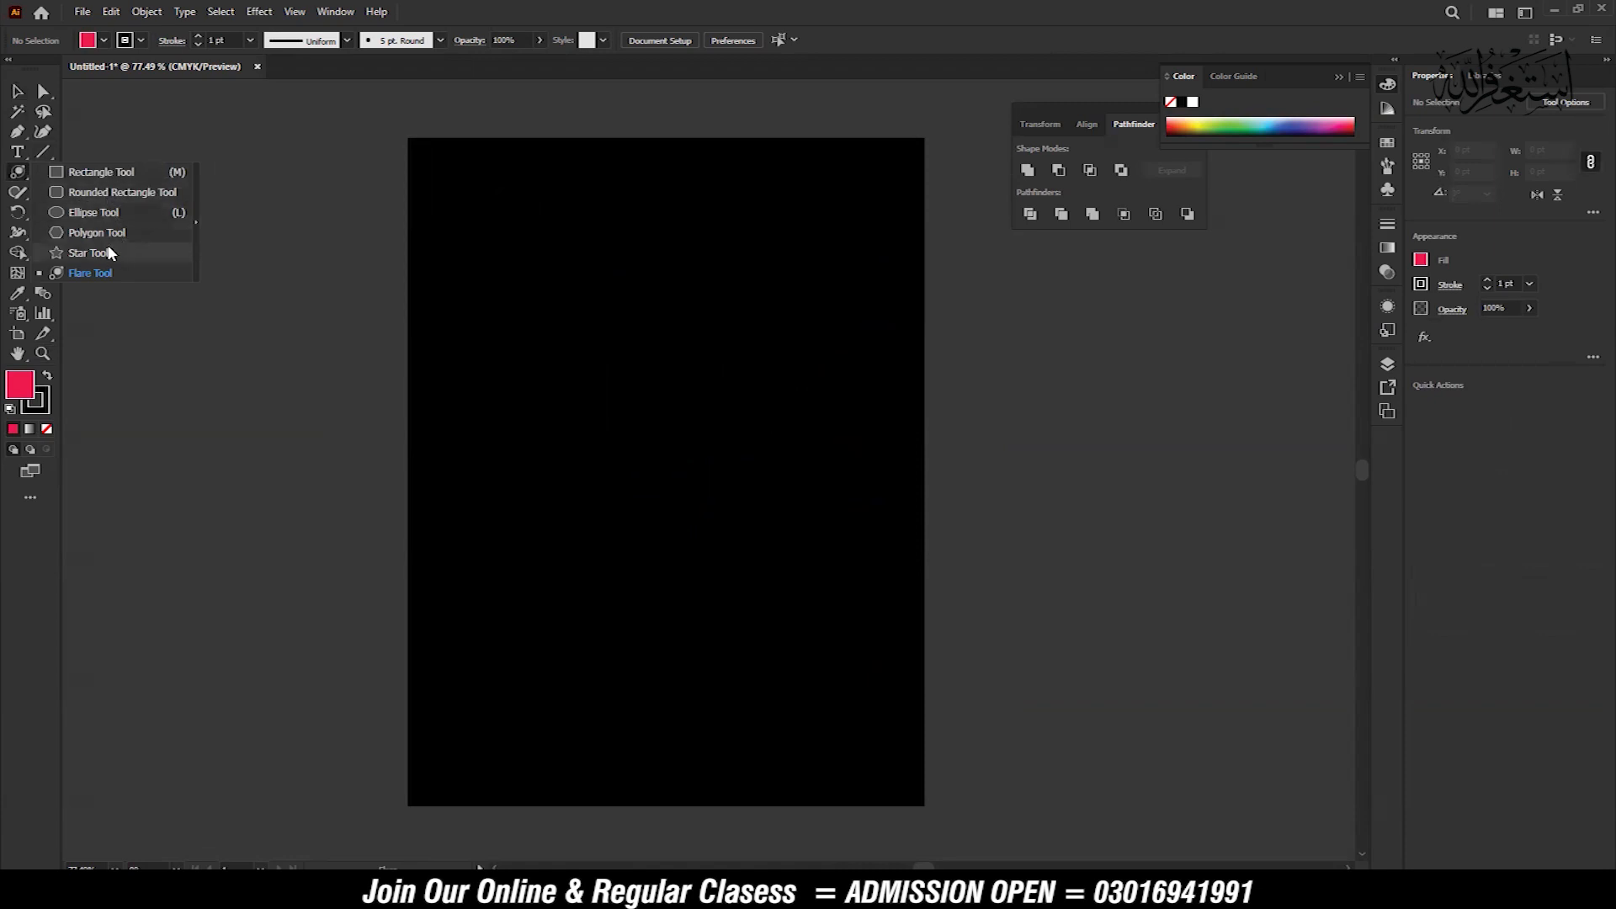
left_click(101, 273)
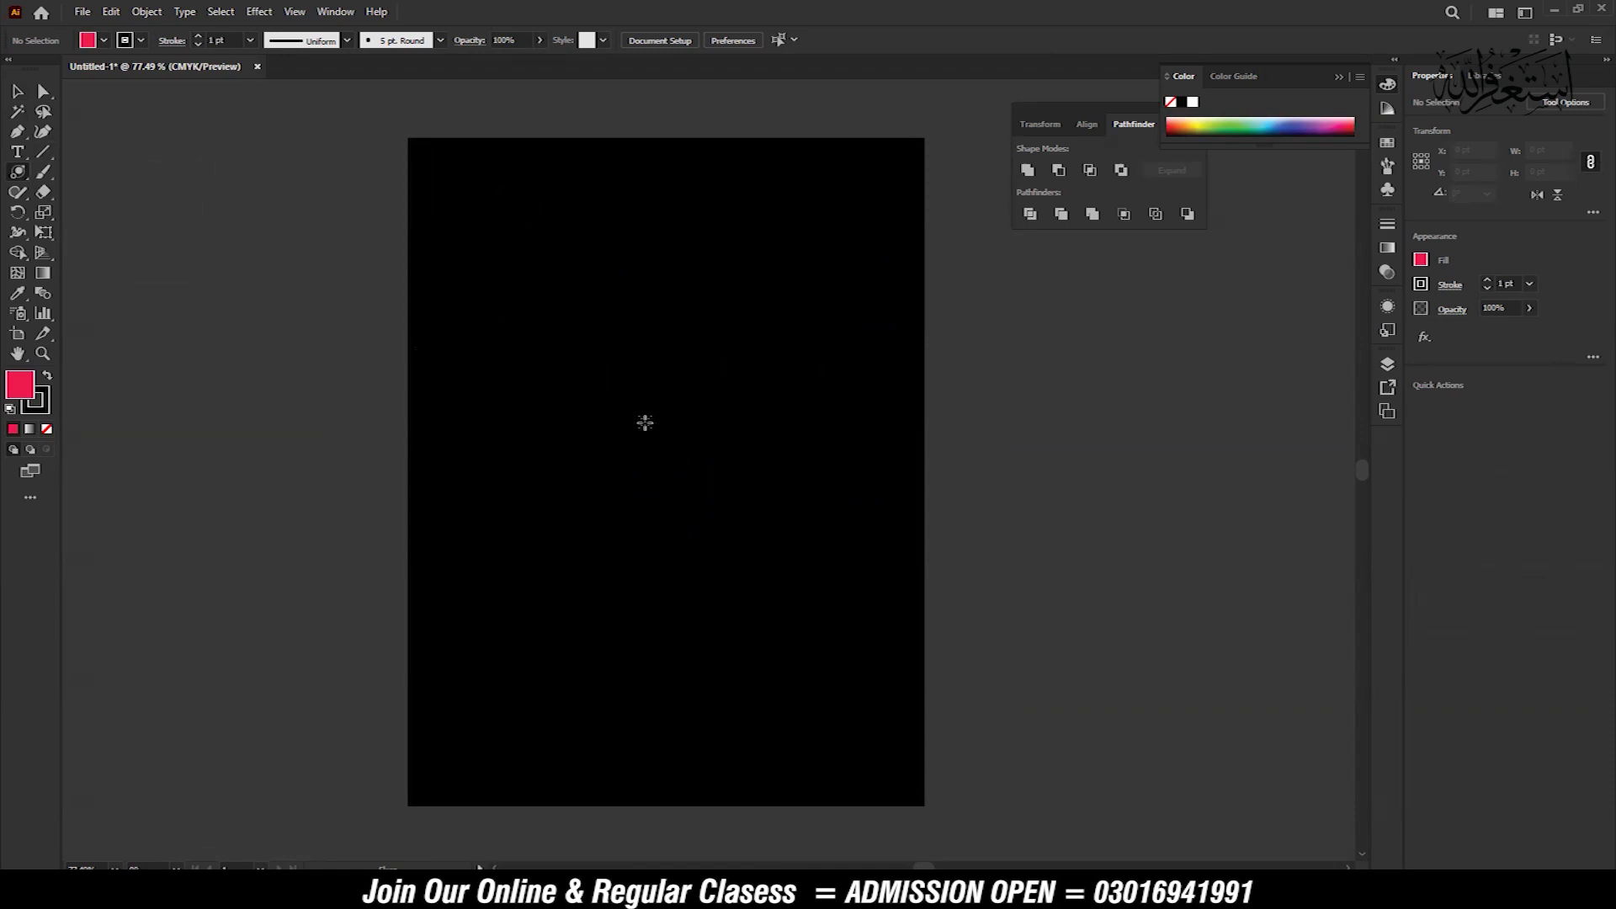
left_click_drag(663, 410, 711, 425)
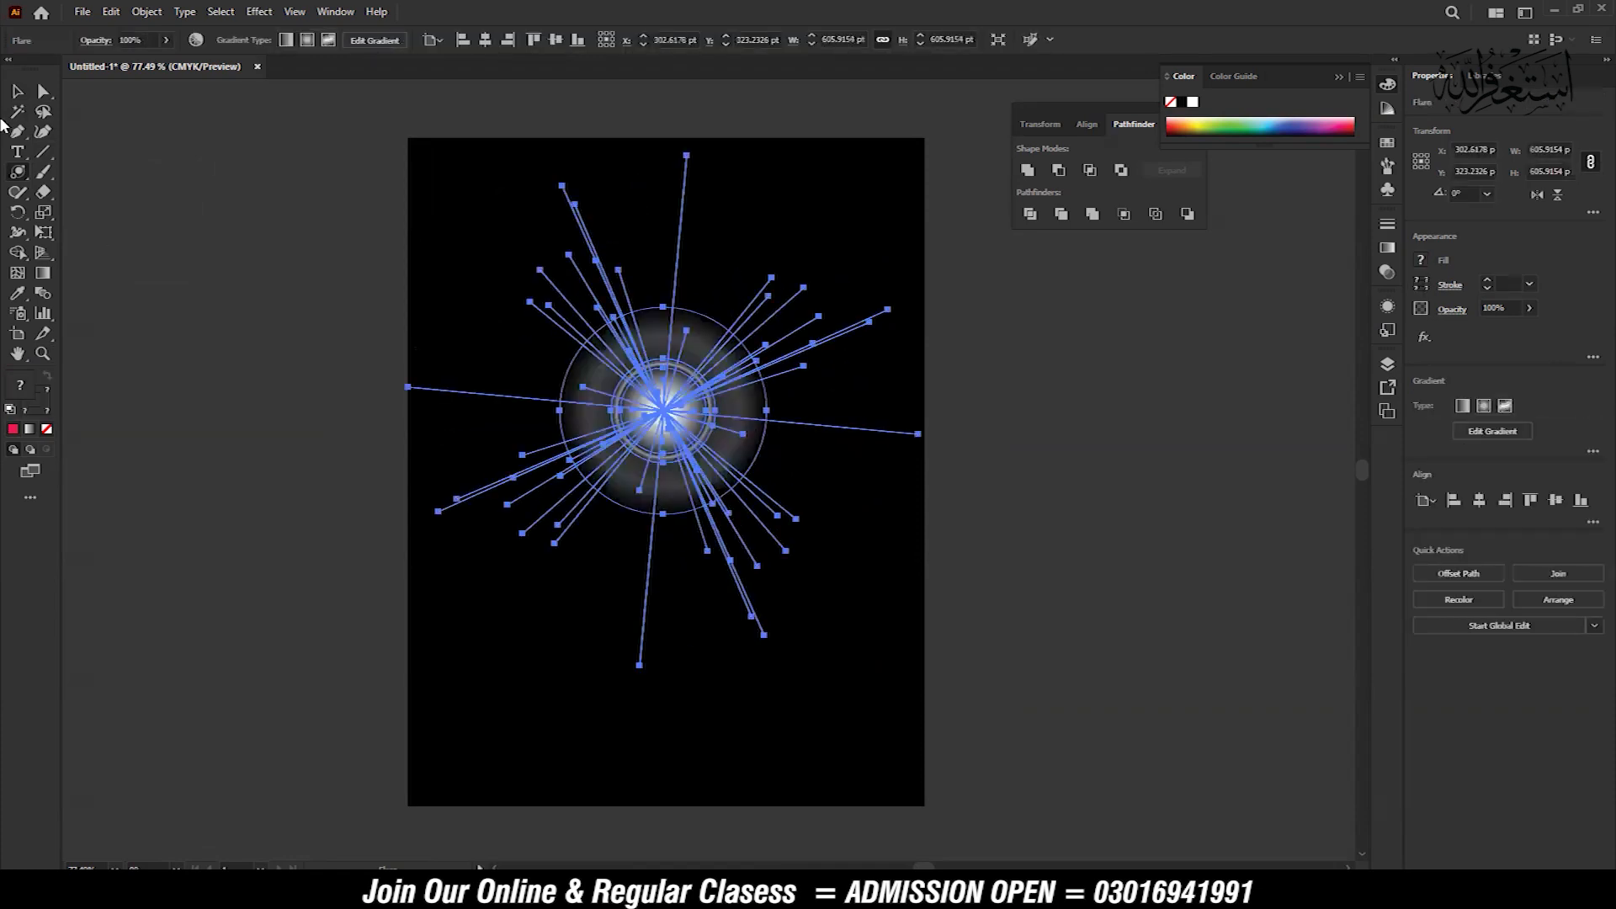
left_click(13, 92)
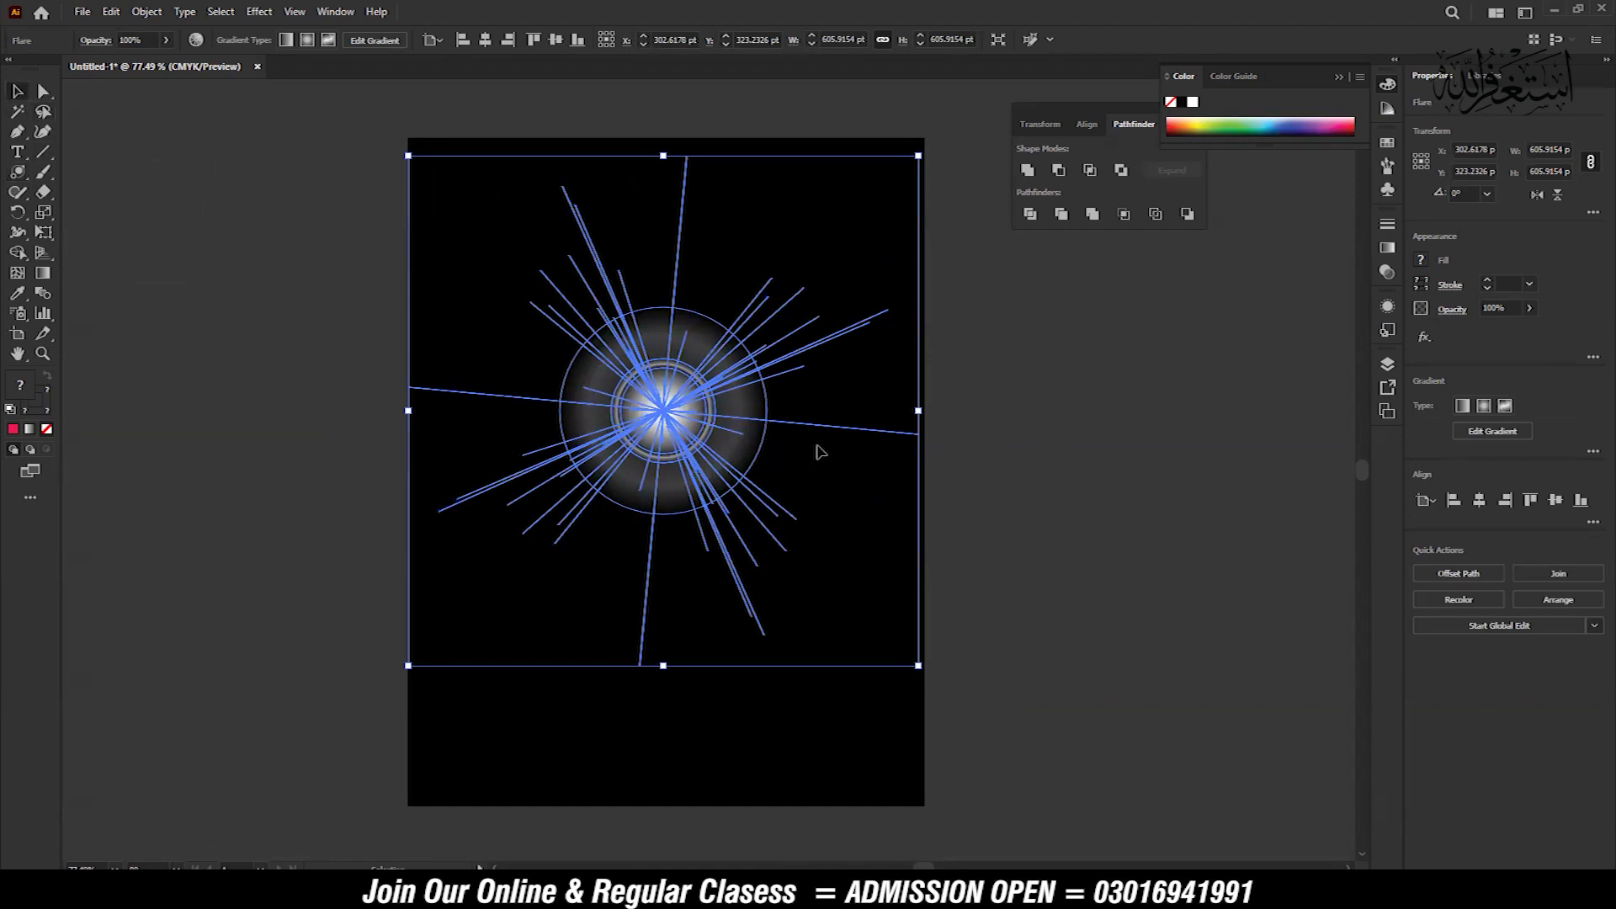
left_click(1014, 496)
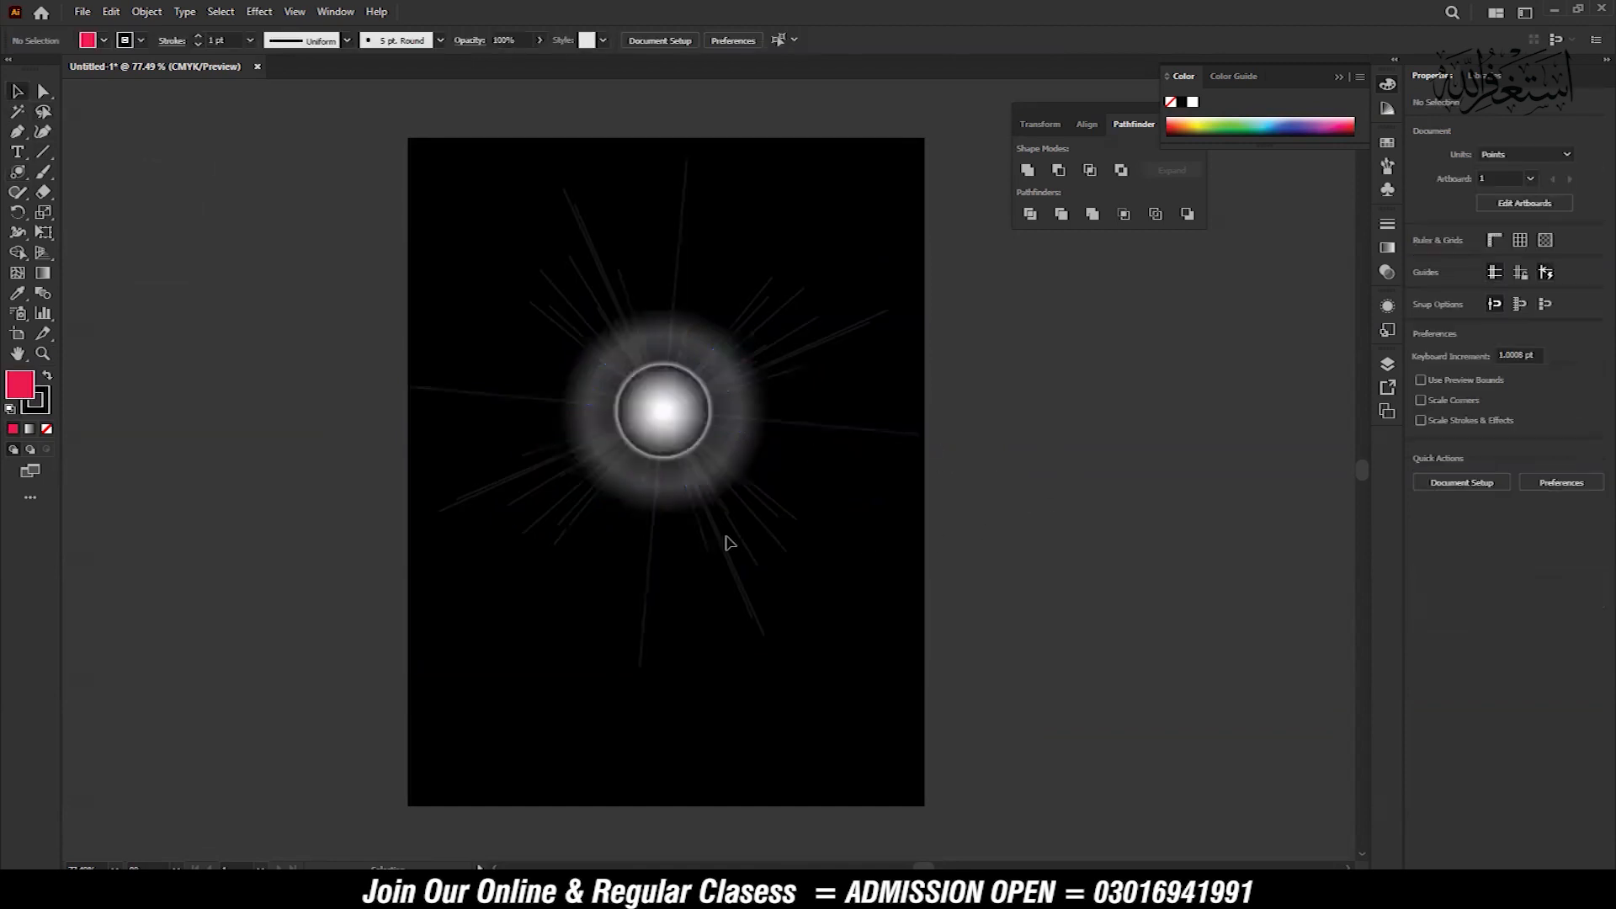
Move the flare off the artboard onto the empty canvas to its left
key("z")
left_click_drag(719, 422, 956, 483)
key("space")
left_click_drag(867, 448, 651, 417)
key("space")
left_click_drag(862, 501, 855, 411)
key("v")
left_click_drag(934, 463, 469, 477)
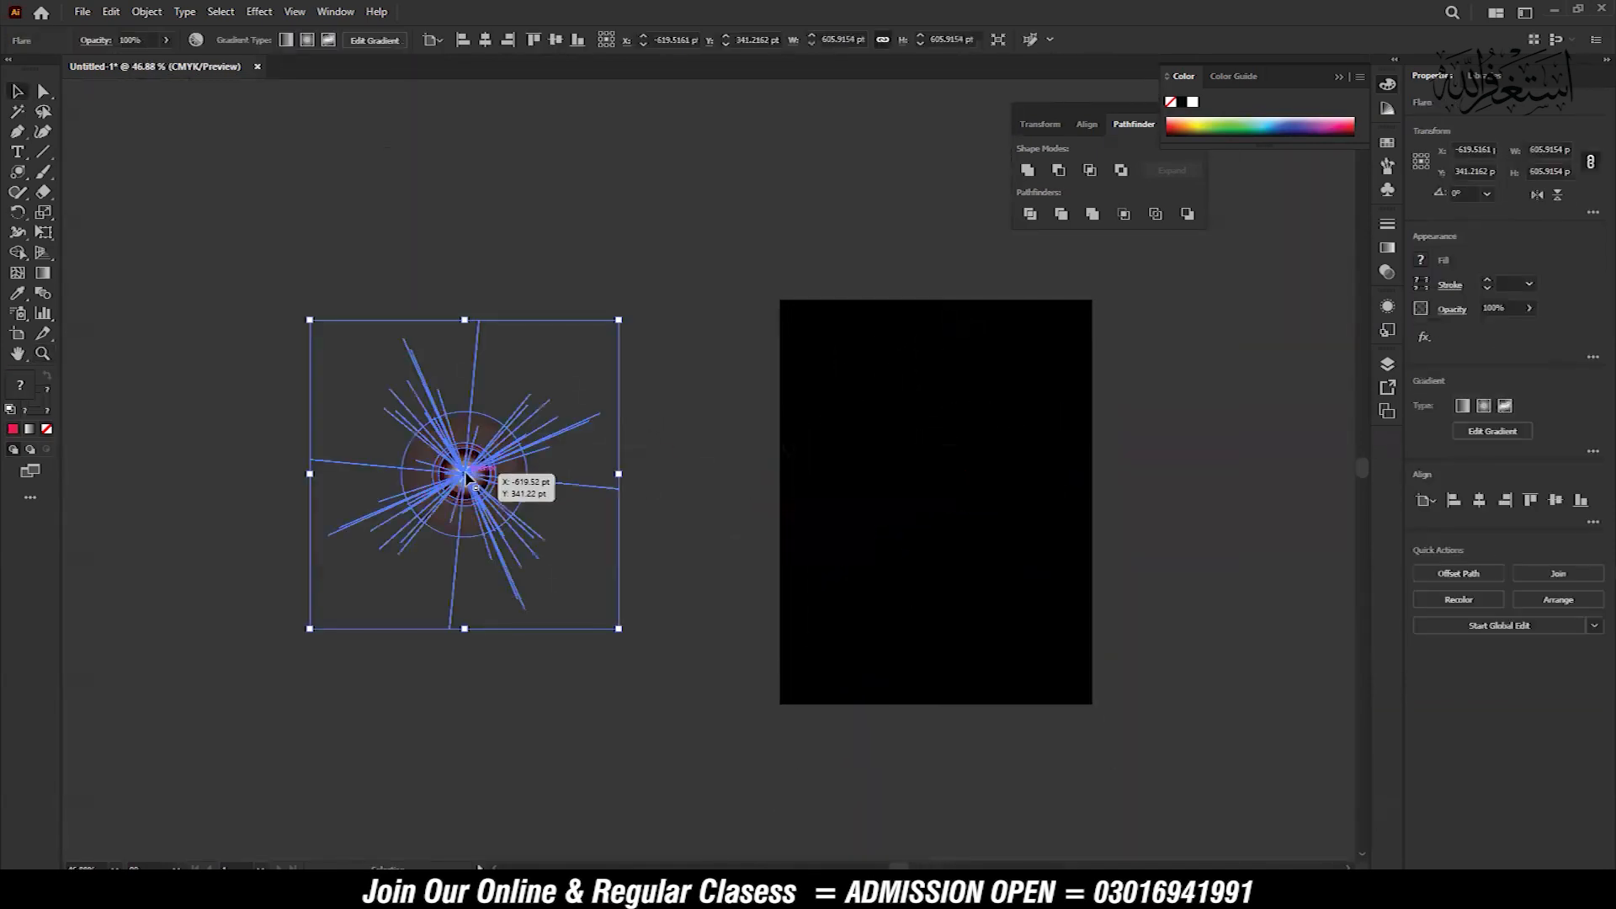
left_click(685, 517)
Delete the flare lying on the canvas beside the artboard
key("z")
left_click_drag(418, 508, 744, 575)
left_click_drag(697, 515, 492, 450)
key("v")
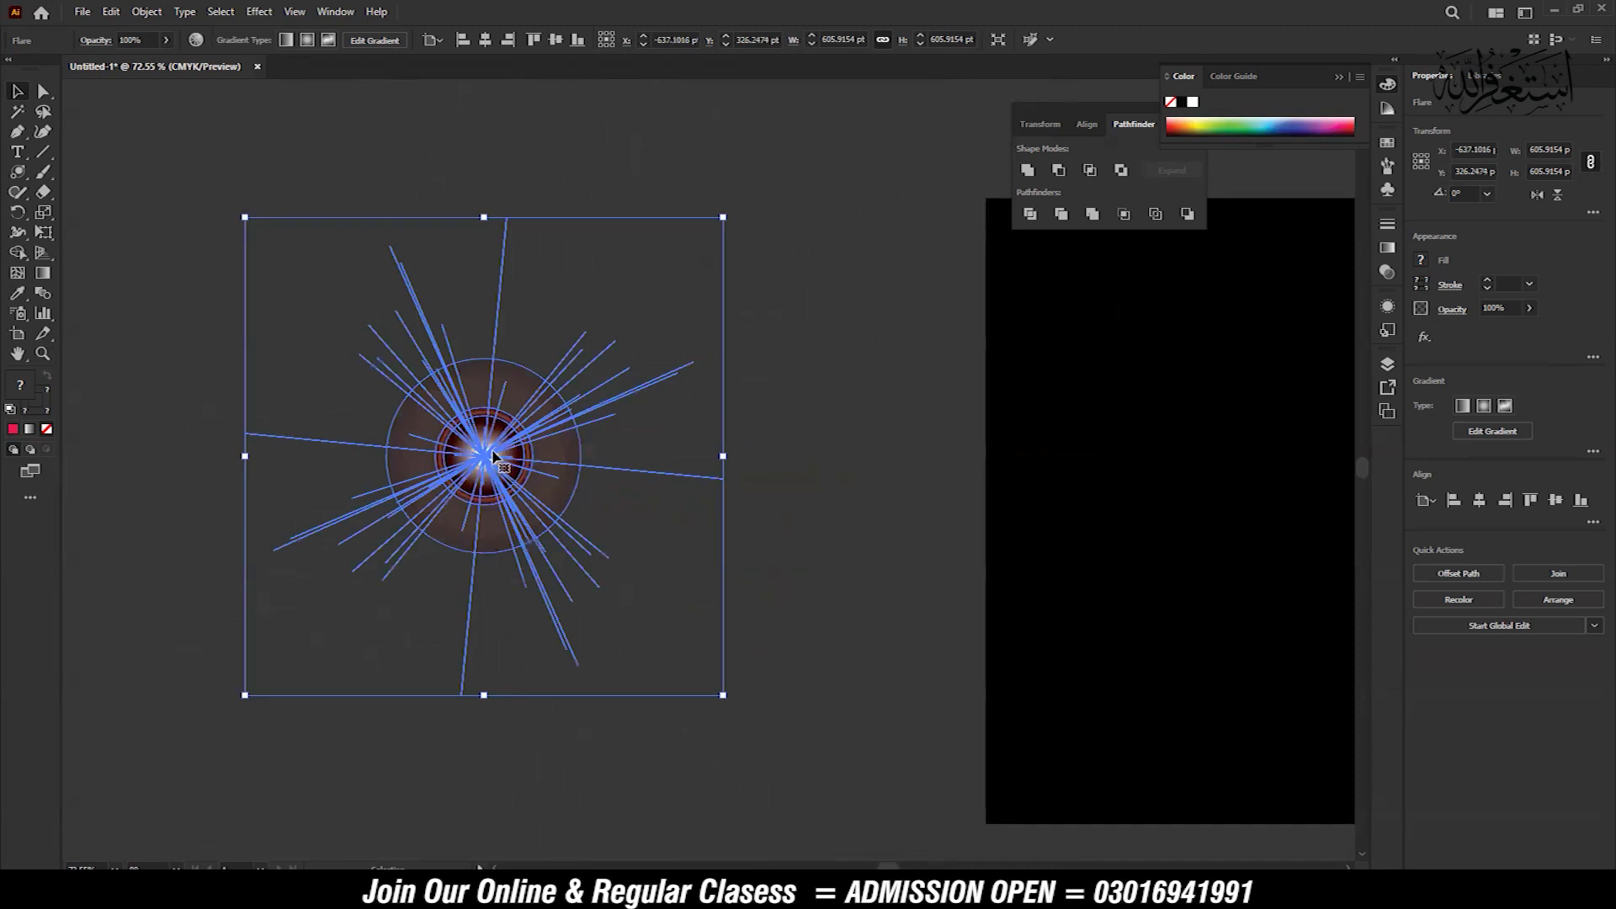
key("Delete")
Draw a flare about 814 × 962 pt from the artboard's upper left, with its end ring near the lower right corner
left_click_drag(1019, 478, 432, 448)
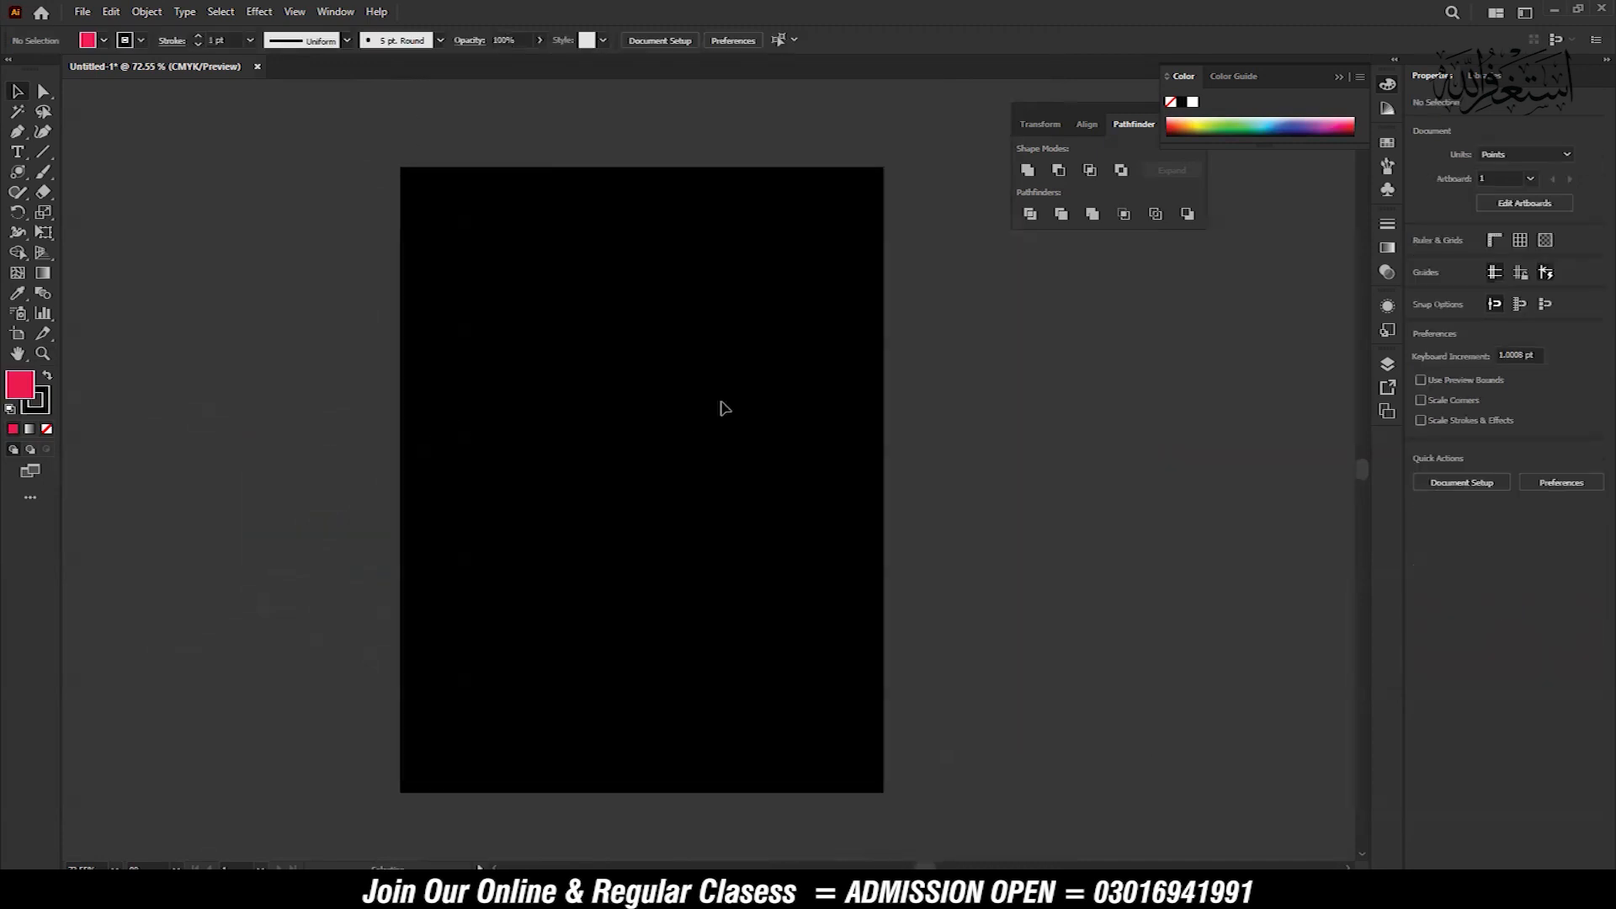
key("z")
left_click_drag(723, 447, 770, 486)
left_click(18, 172)
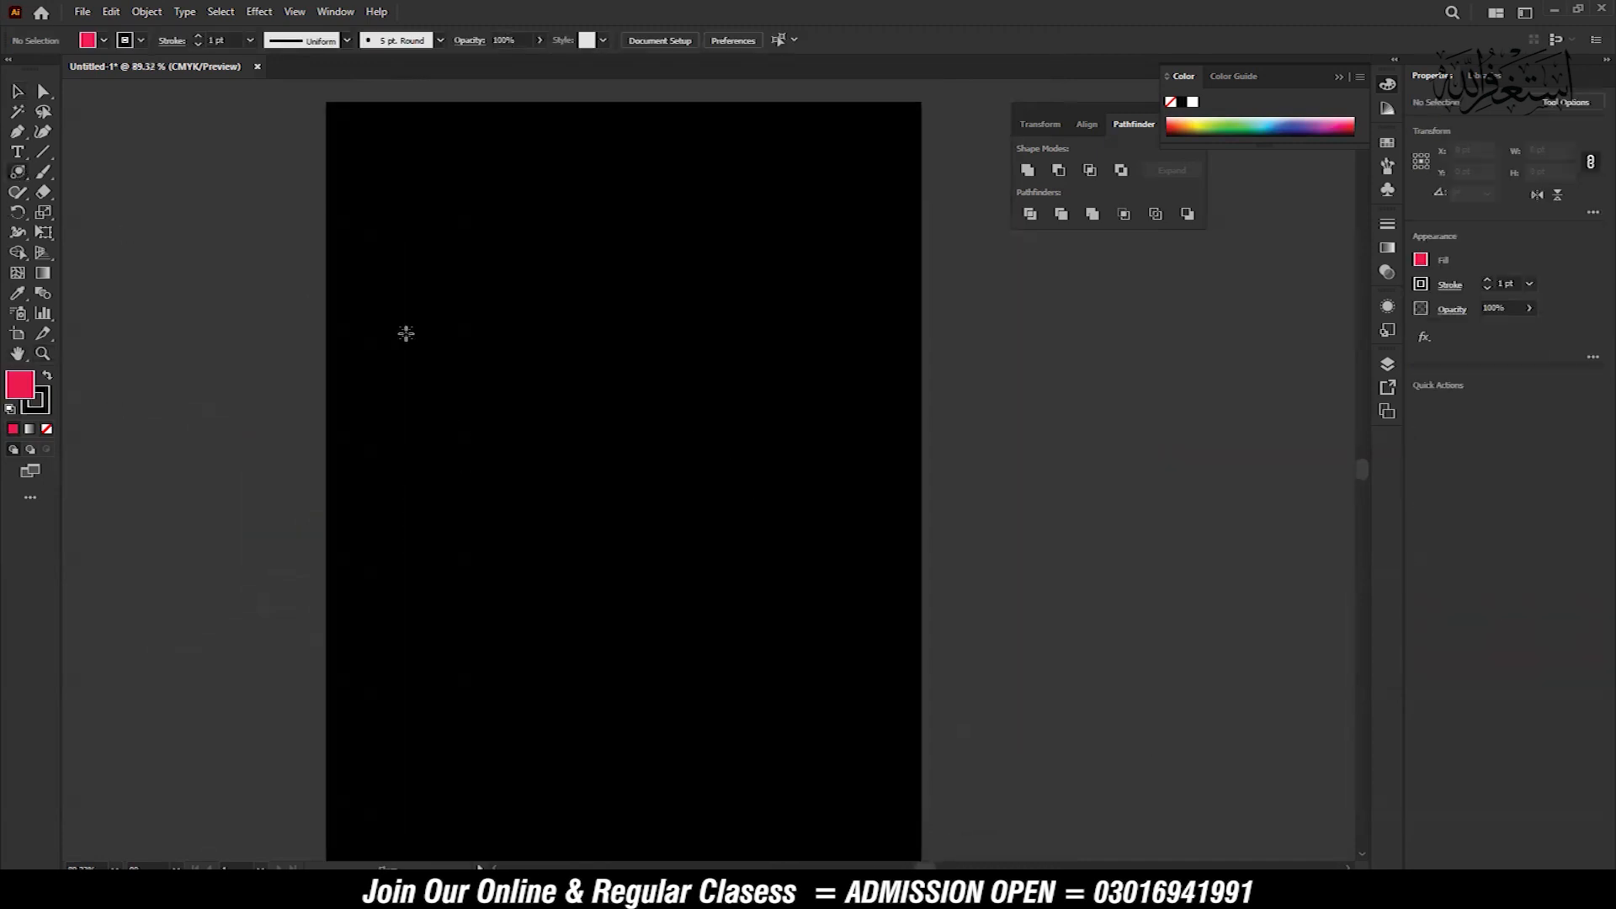
left_click_drag(499, 317, 552, 384)
left_click_drag(557, 446, 785, 747)
left_click(15, 93)
left_click(1095, 571)
left_click_drag(1058, 627, 1005, 539)
key("z")
left_click_drag(1004, 539, 921, 492)
left_click_drag(1008, 465, 1111, 494)
left_click_drag(1060, 403, 1048, 426)
key("v")
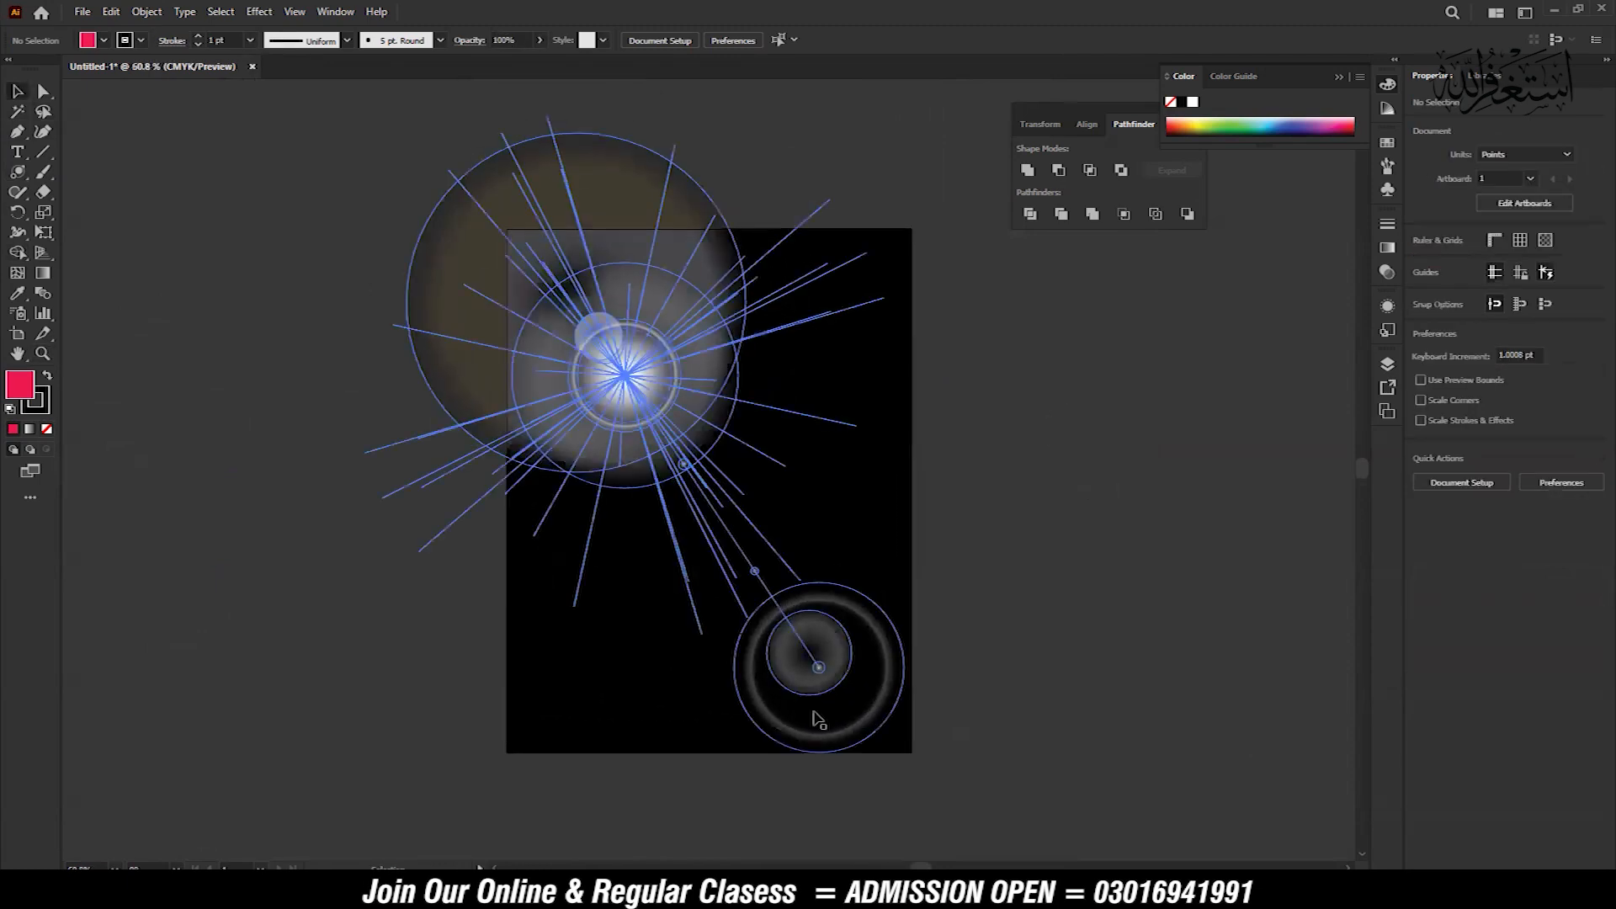
Place the building photo internal-external-signage27-374x234-1.jpg from the Downloads folder over the artboard
mouse_move(389, 892)
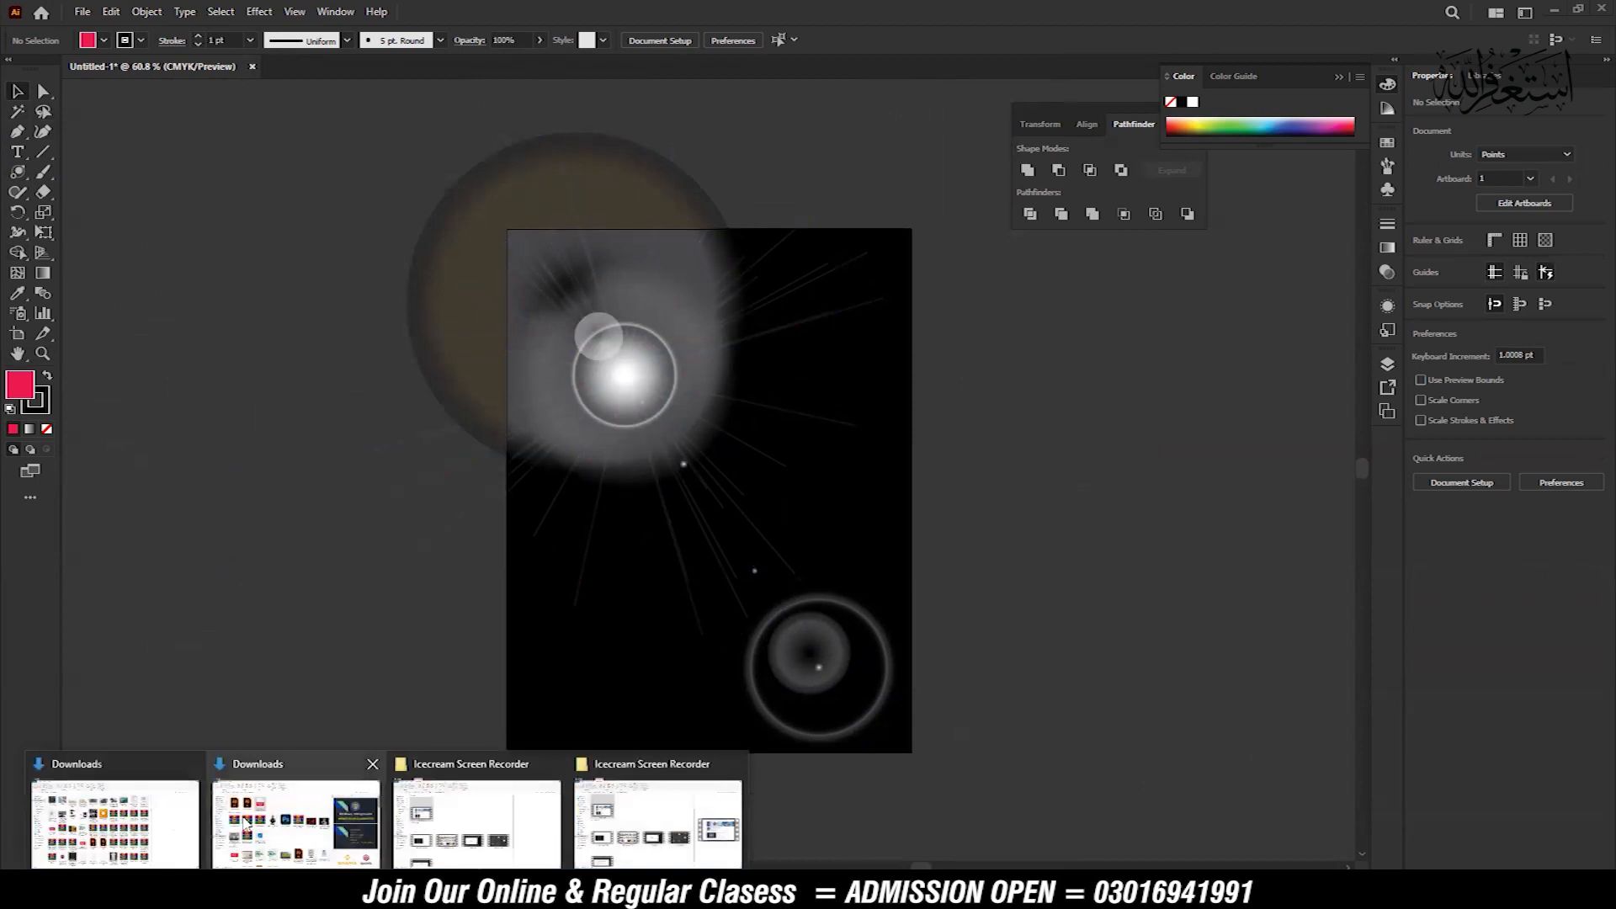
left_click(122, 821)
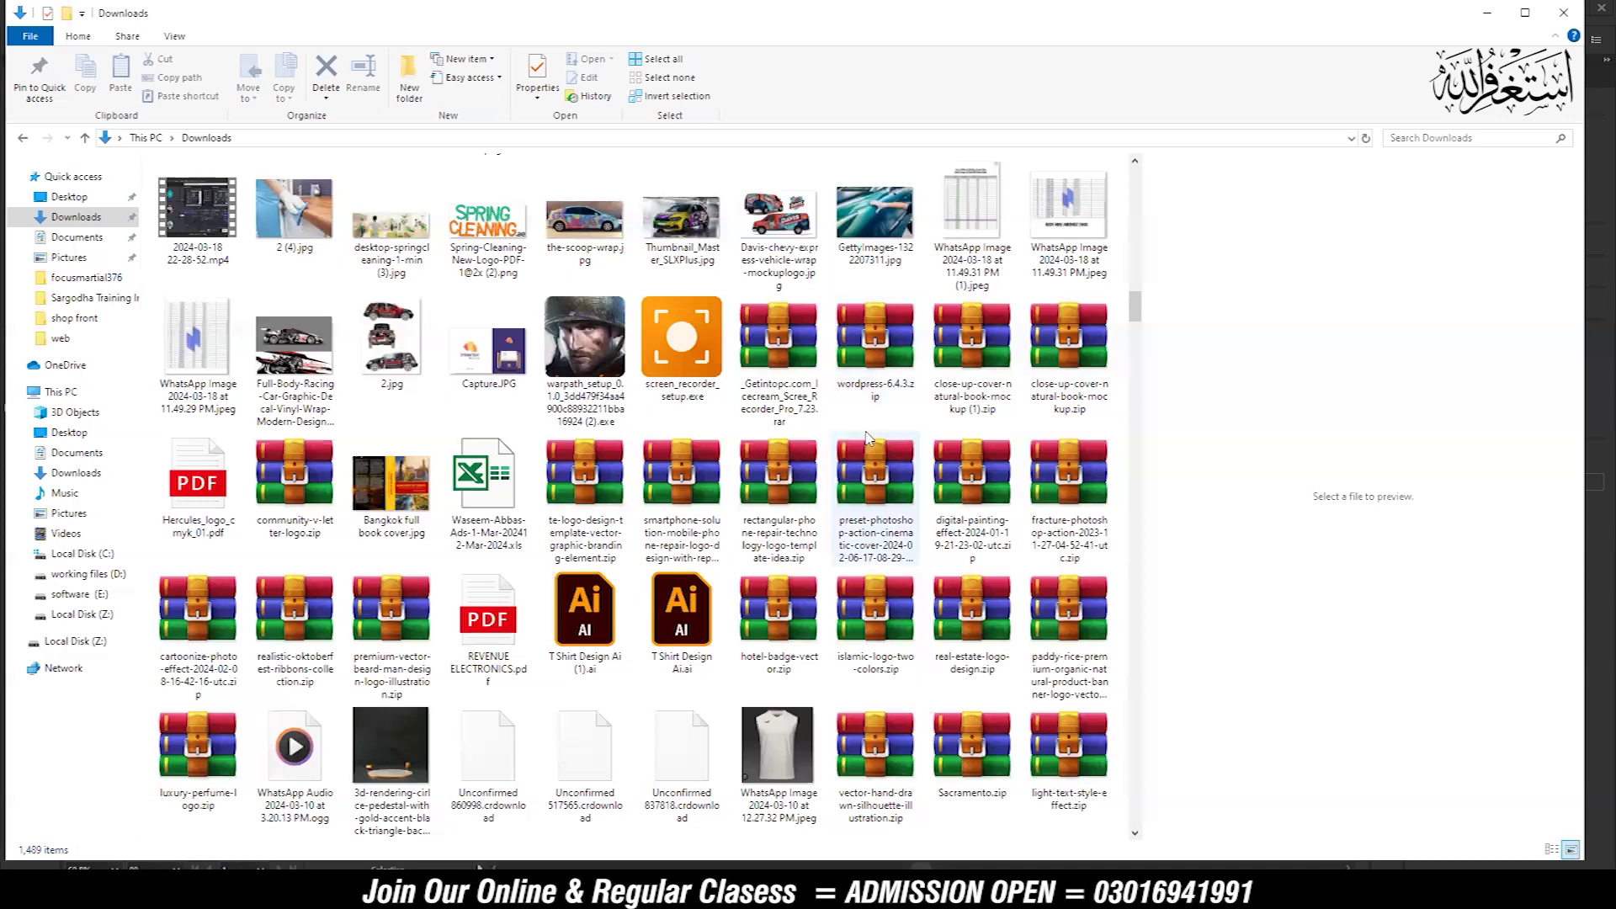
scroll(870, 446, "up", 3)
scroll(871, 447, "up", 3)
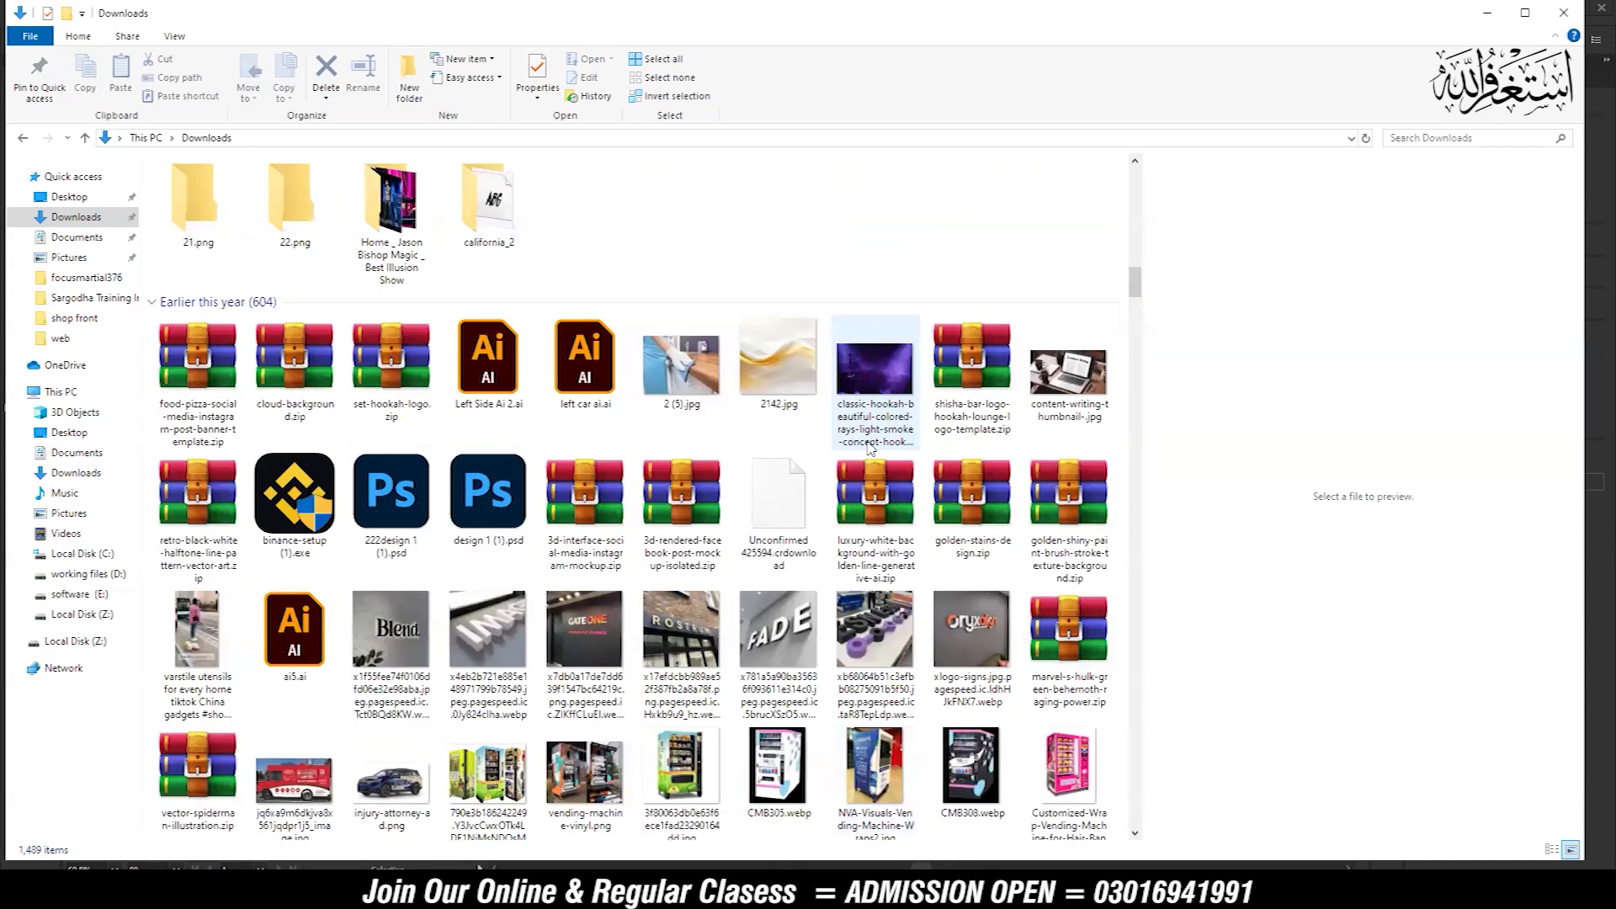
scroll(871, 447, "down", 10)
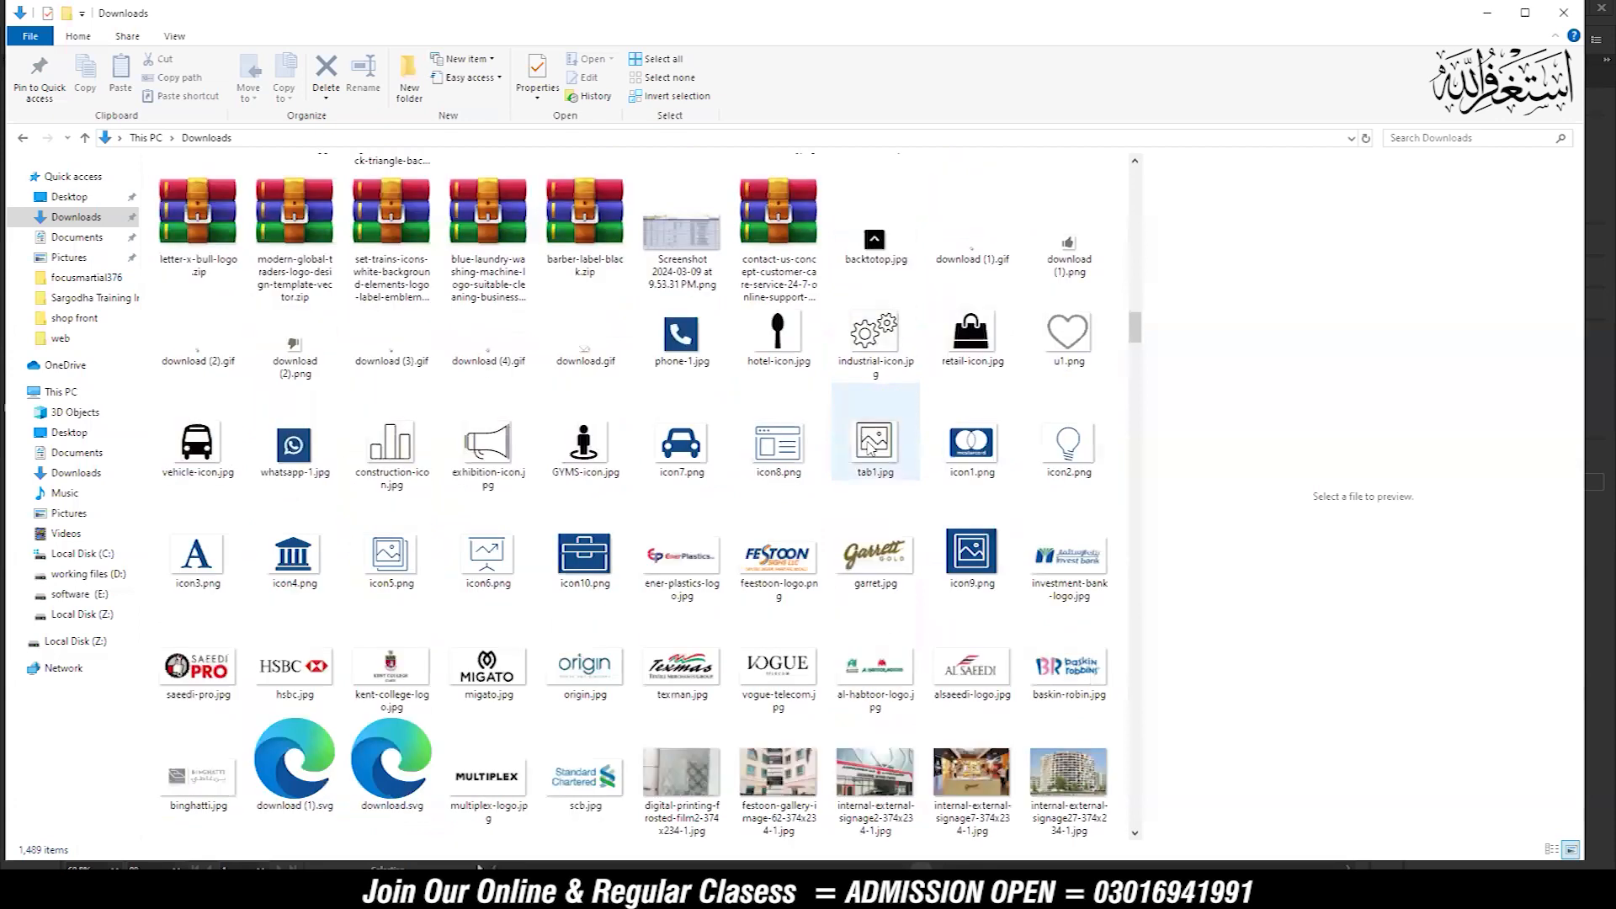
left_click(1075, 782)
left_click_drag(1075, 783, 676, 322)
Enlarge the building photo proportionally beyond the artboard's width and position it over the artboard
left_click_drag(748, 381, 831, 431)
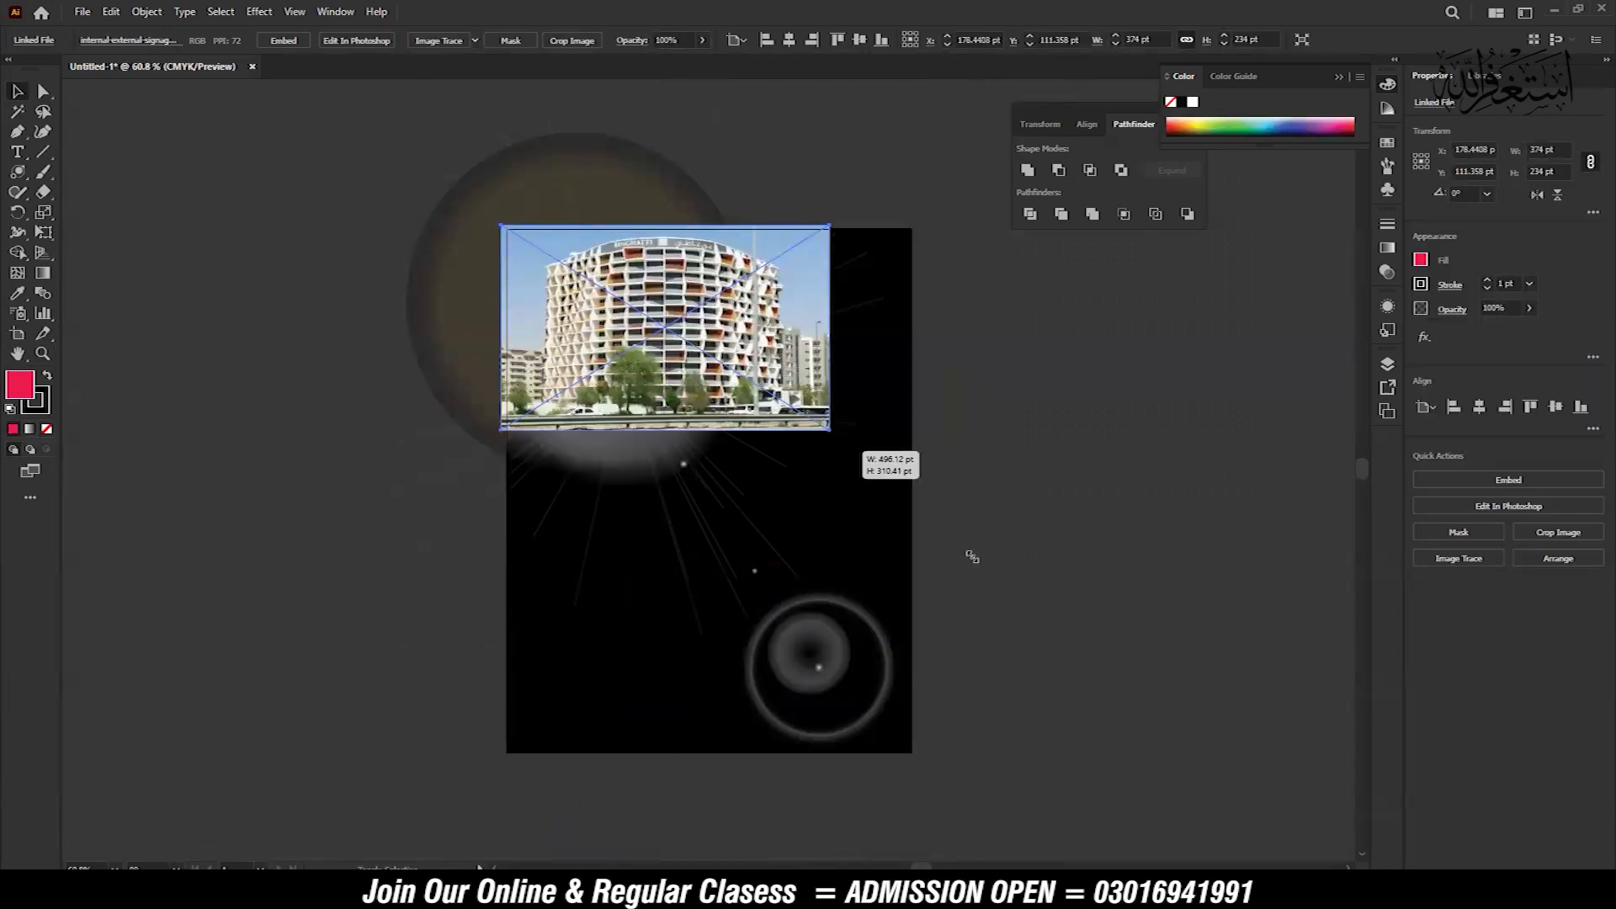
left_click_drag(972, 557, 1308, 750)
left_click_drag(1193, 632, 1045, 663)
Bring the flare to the front and move its bright center onto the sky at the building photo's upper left
left_click(533, 208)
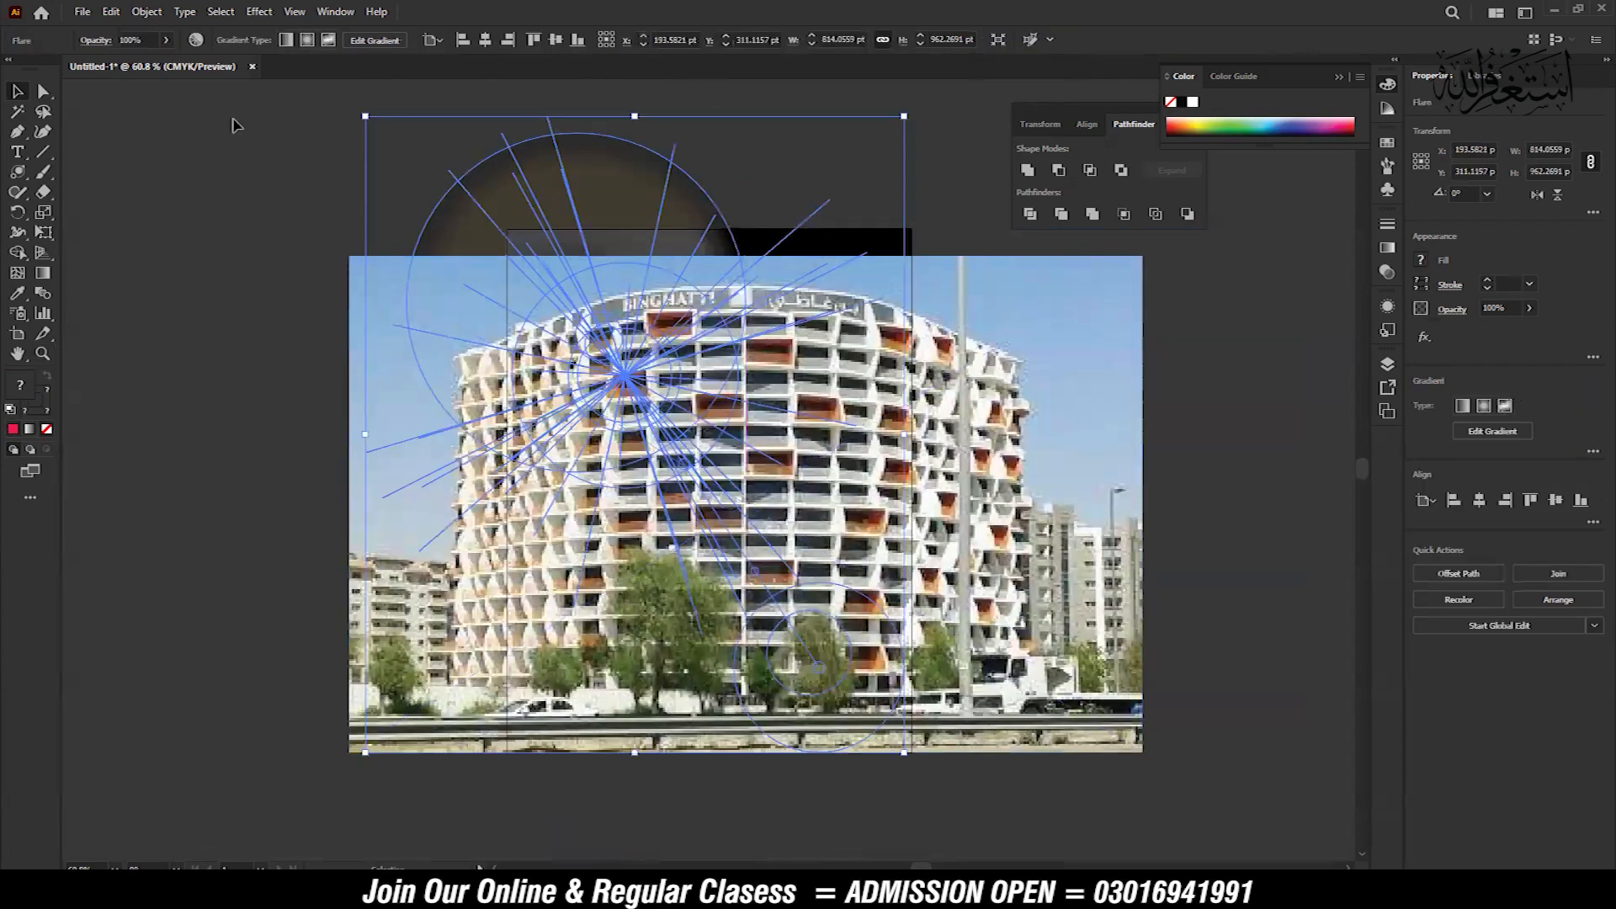
left_click(147, 12)
mouse_move(227, 50)
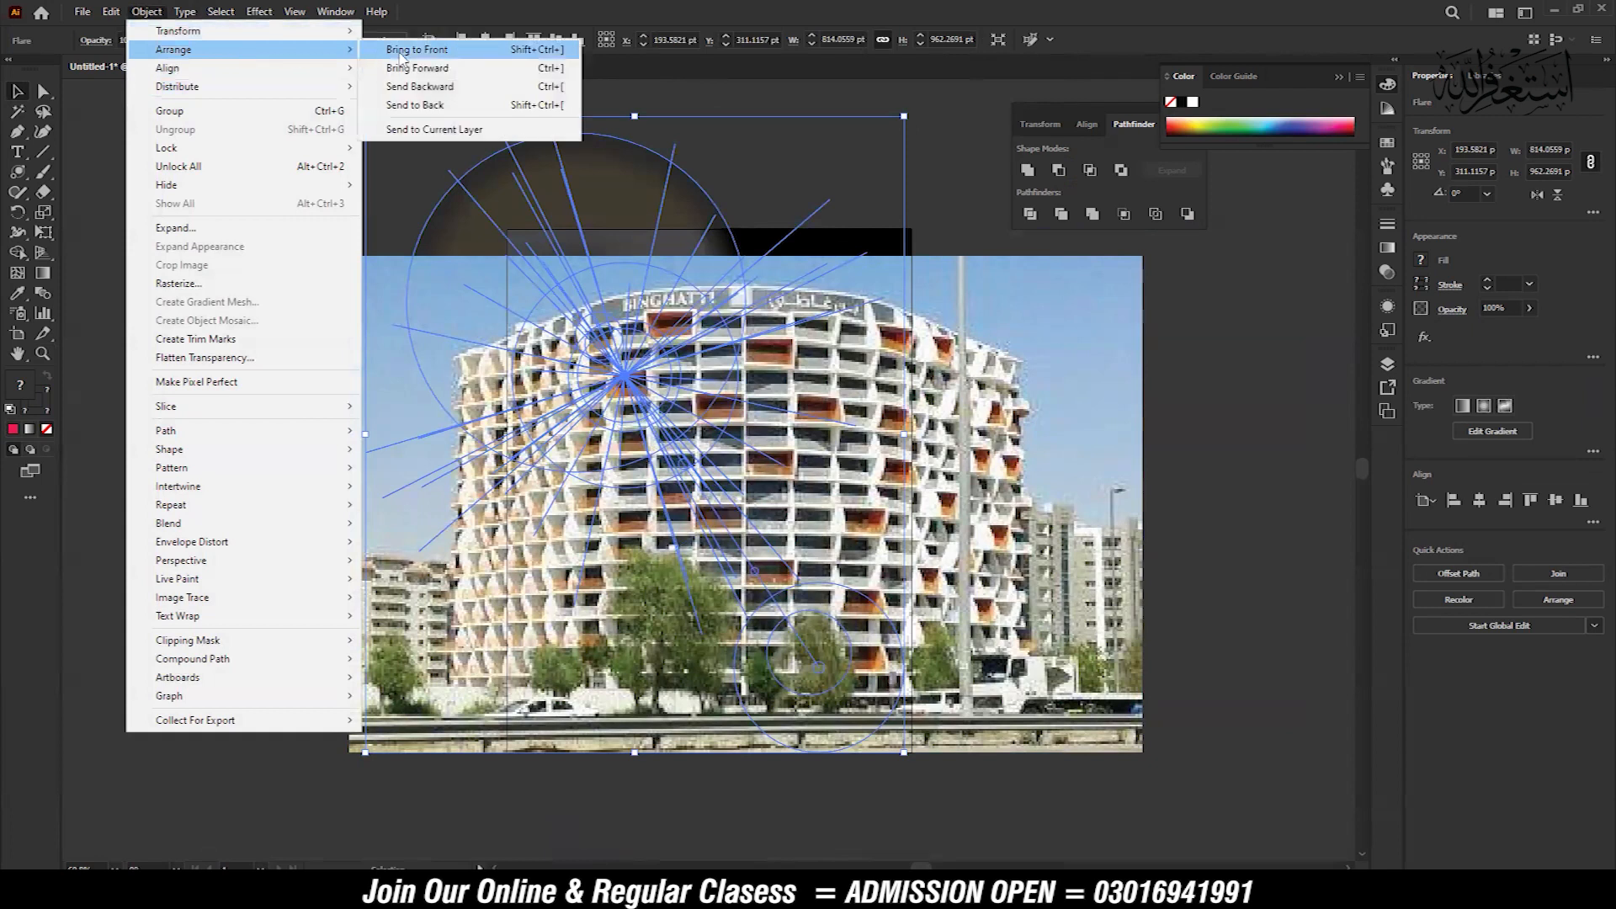
left_click(378, 50)
left_click_drag(627, 426, 438, 352)
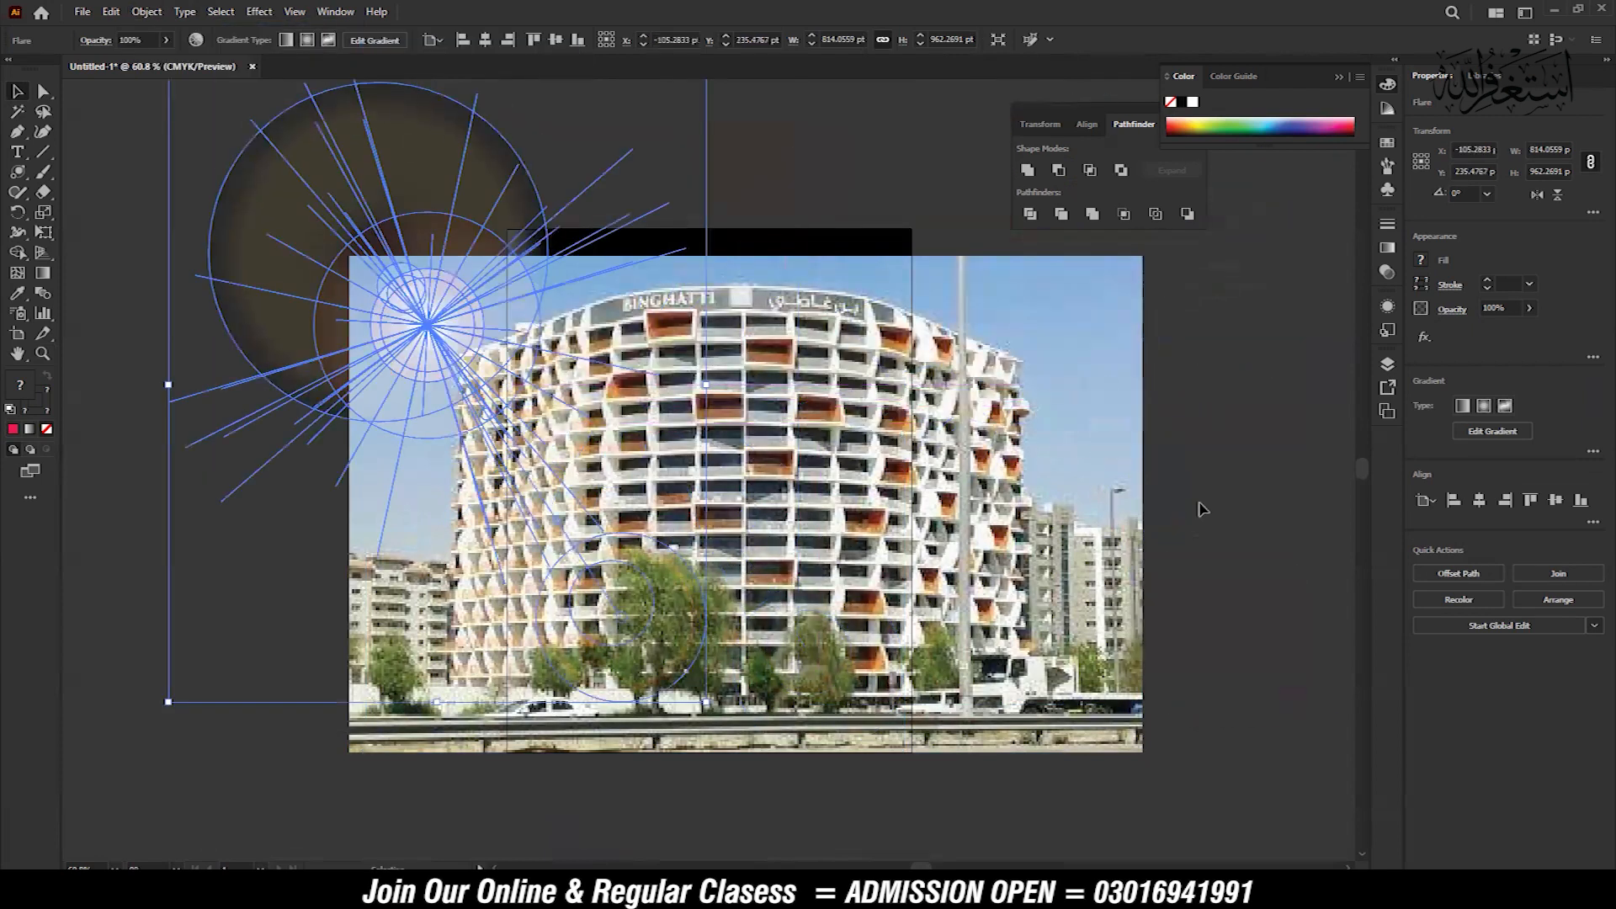
left_click(1230, 518)
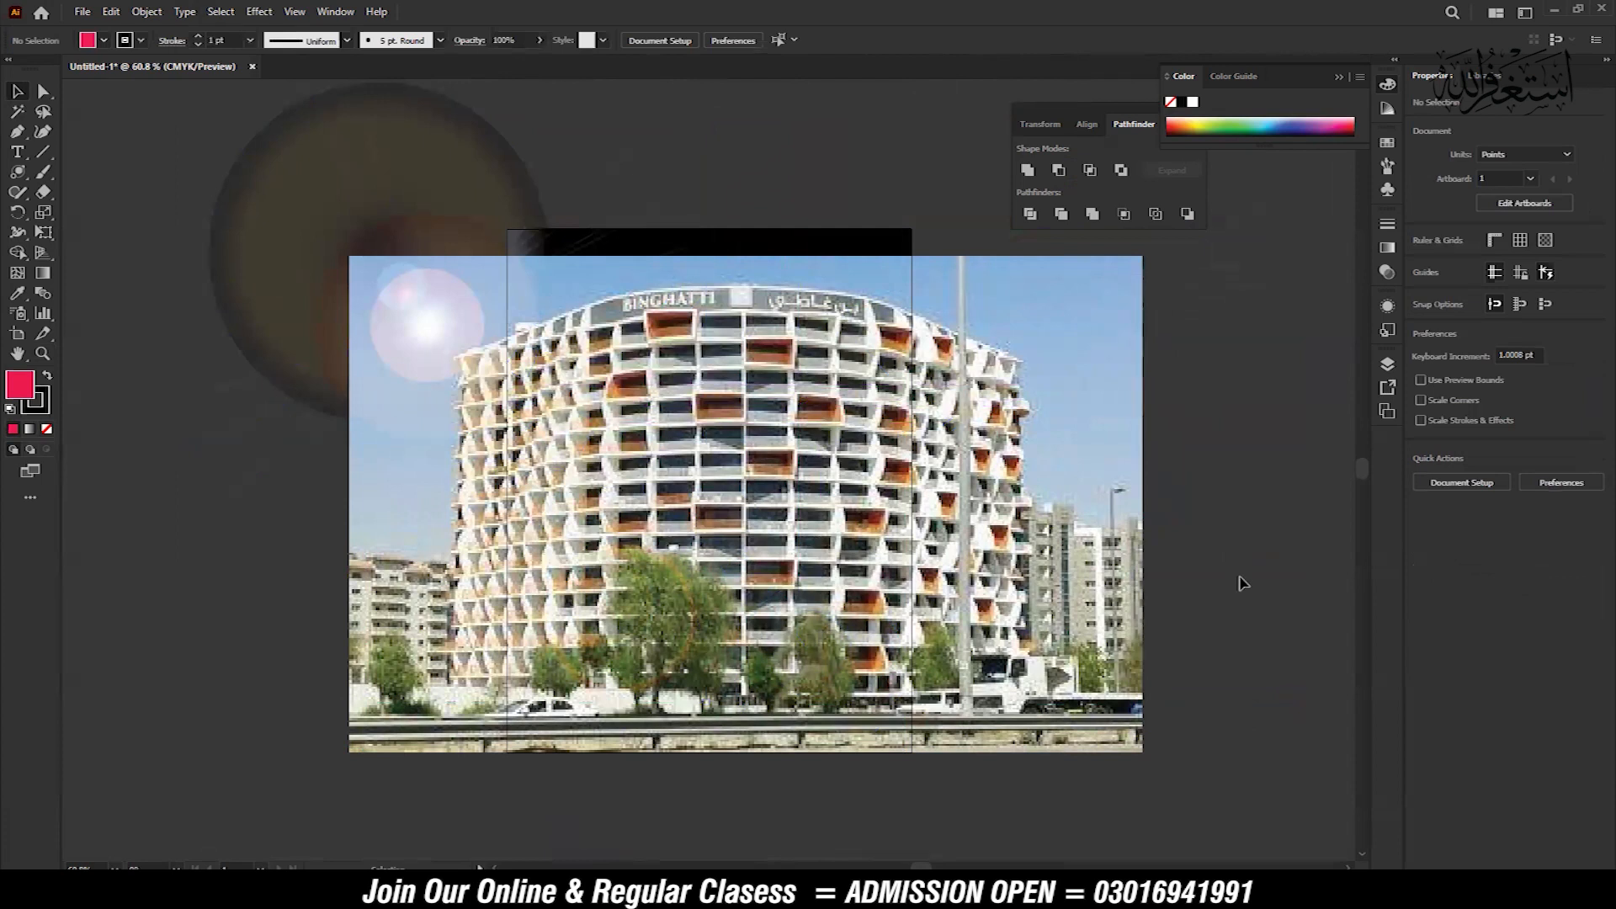
Delete the flare and the building photo
left_click(665, 683)
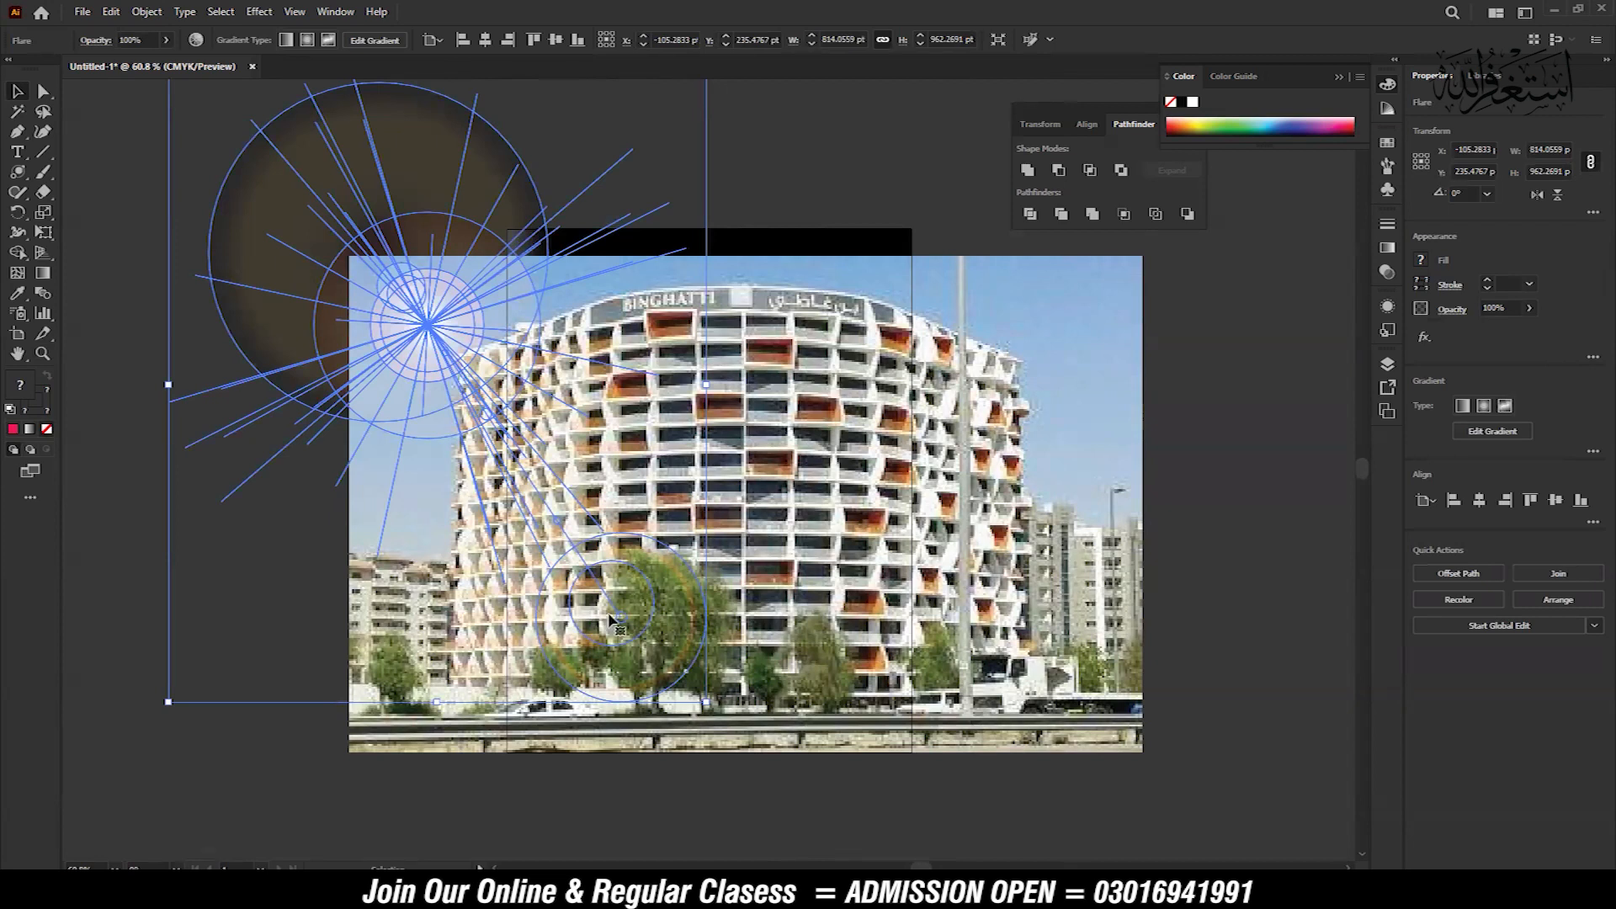
key("Delete")
left_click(833, 494)
key("Delete")
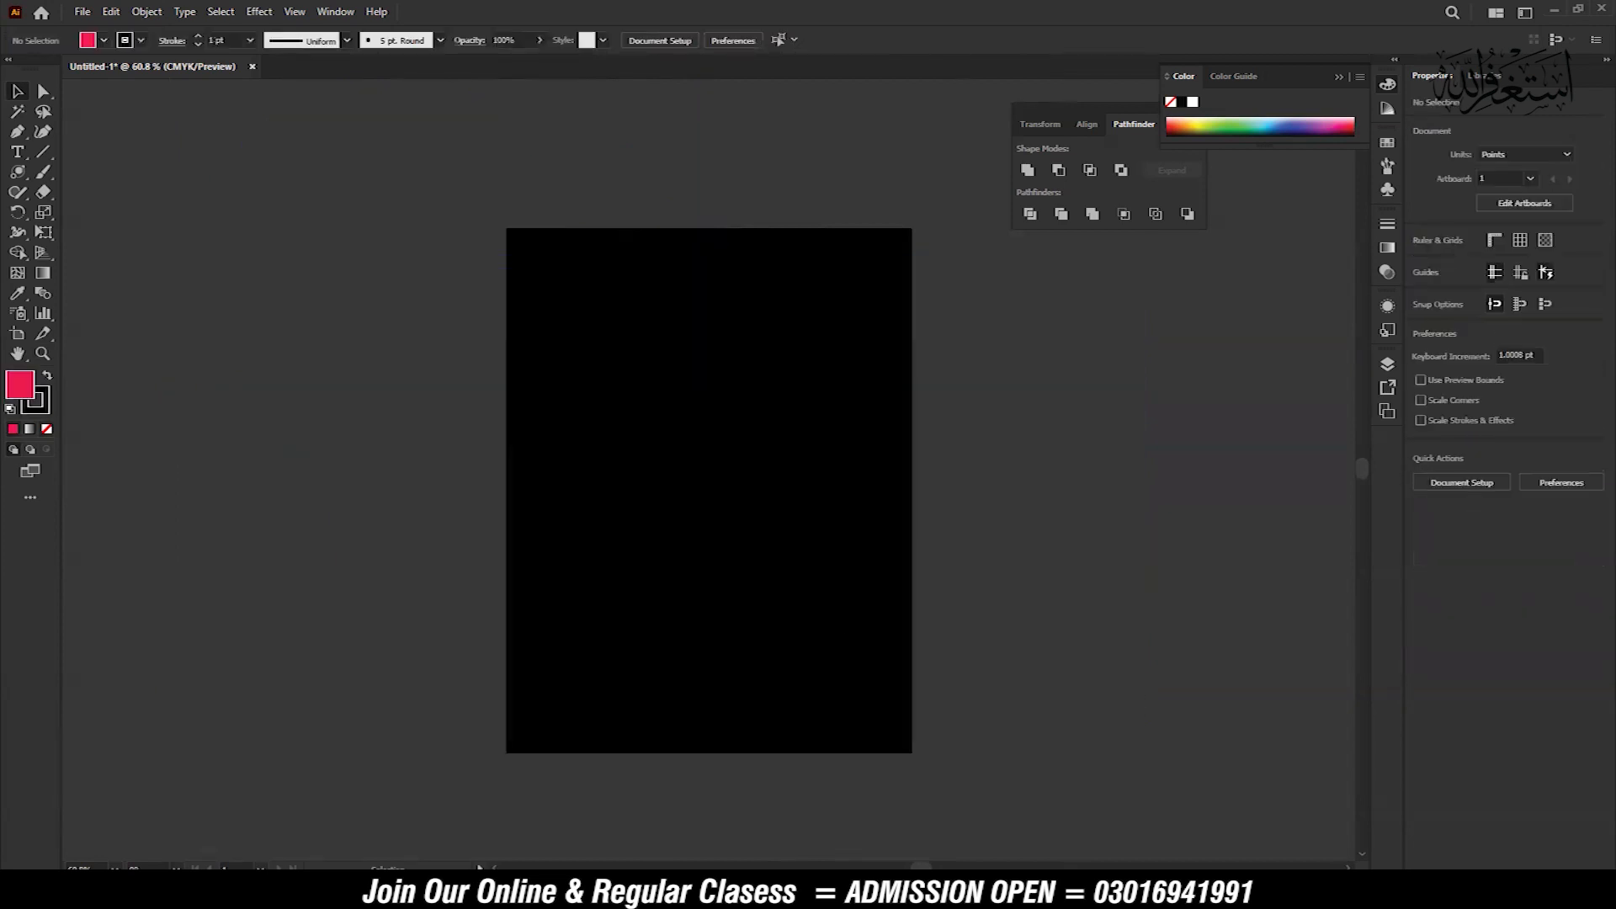
Place the transportation-logistics photo with the container ship and cargo plane from the Downloads folder into the document
mouse_move(471, 890)
left_click(114, 808)
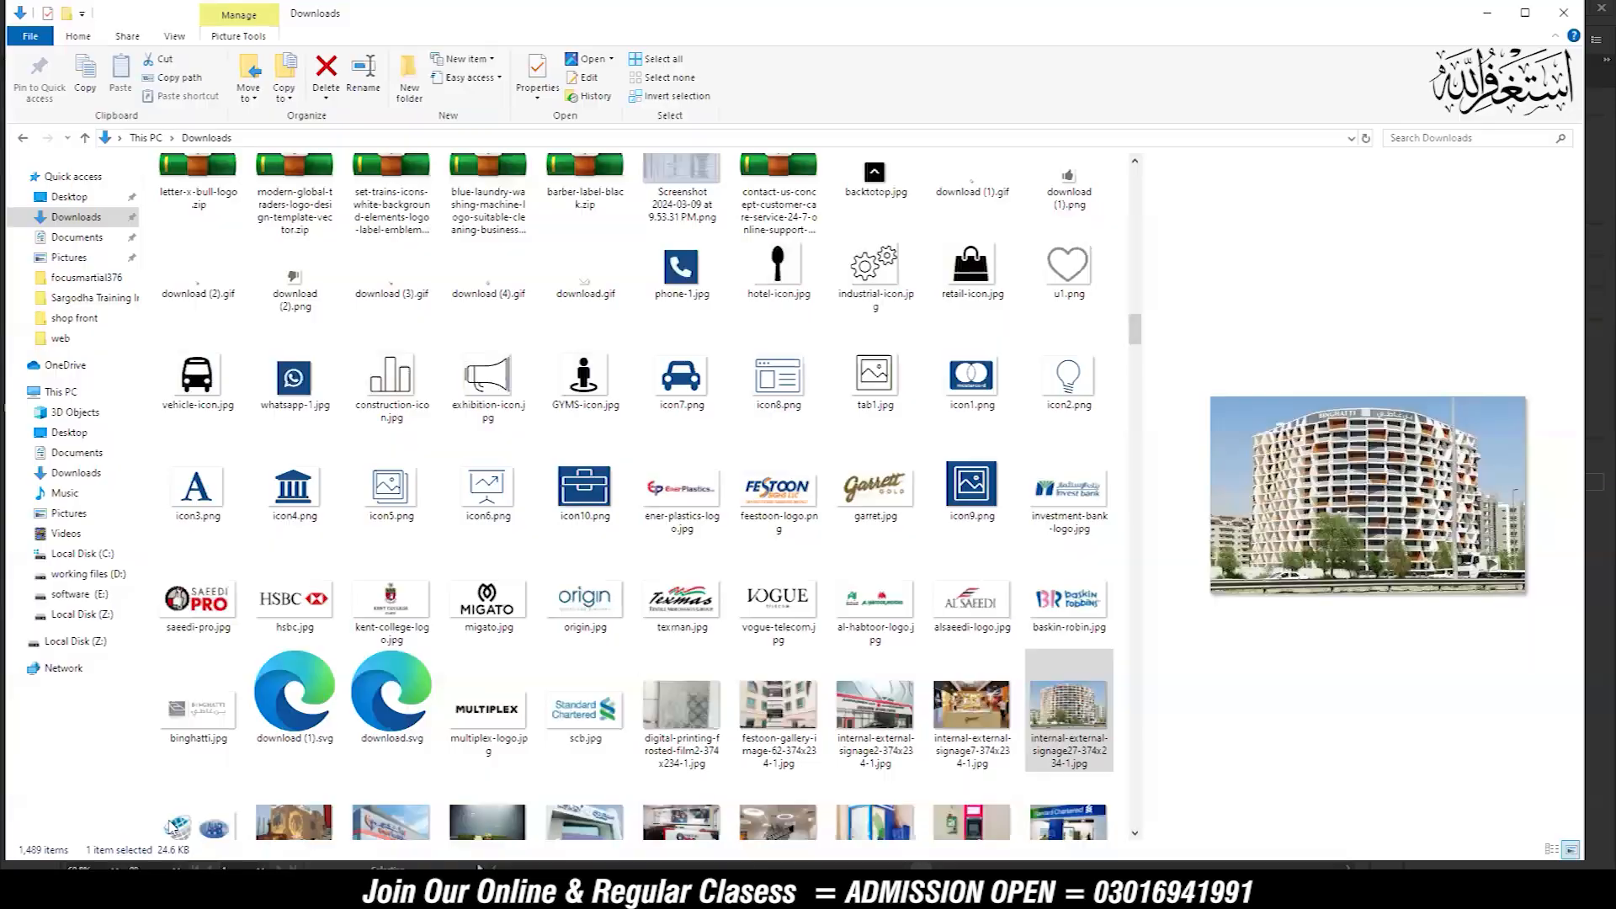
scroll(782, 538, "down", 10)
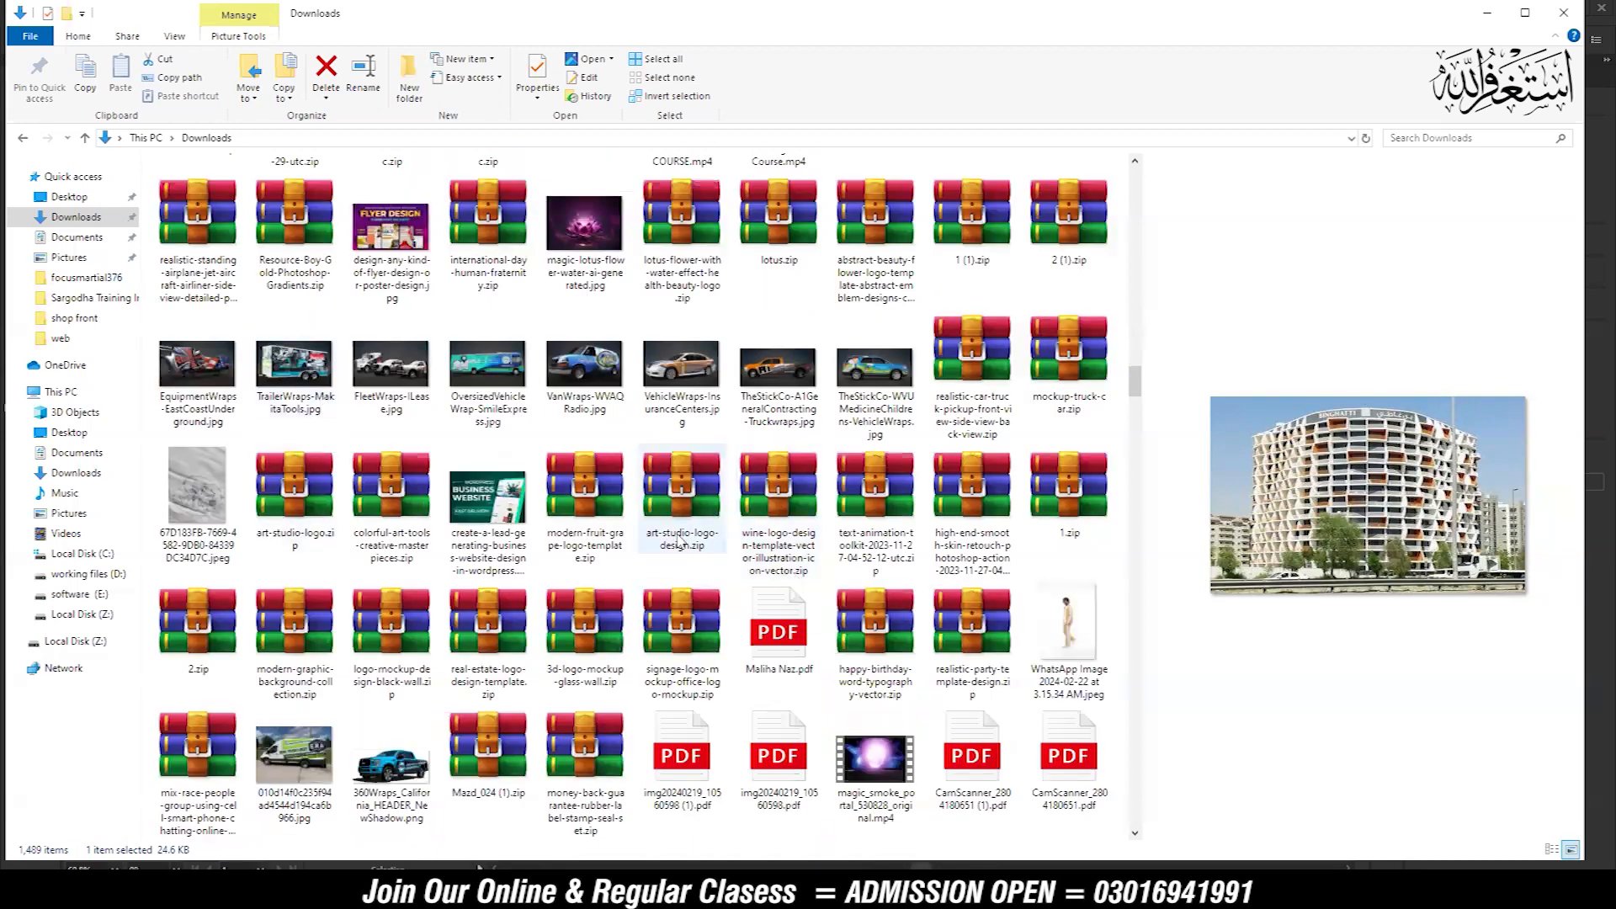
scroll(679, 543, "down", 5)
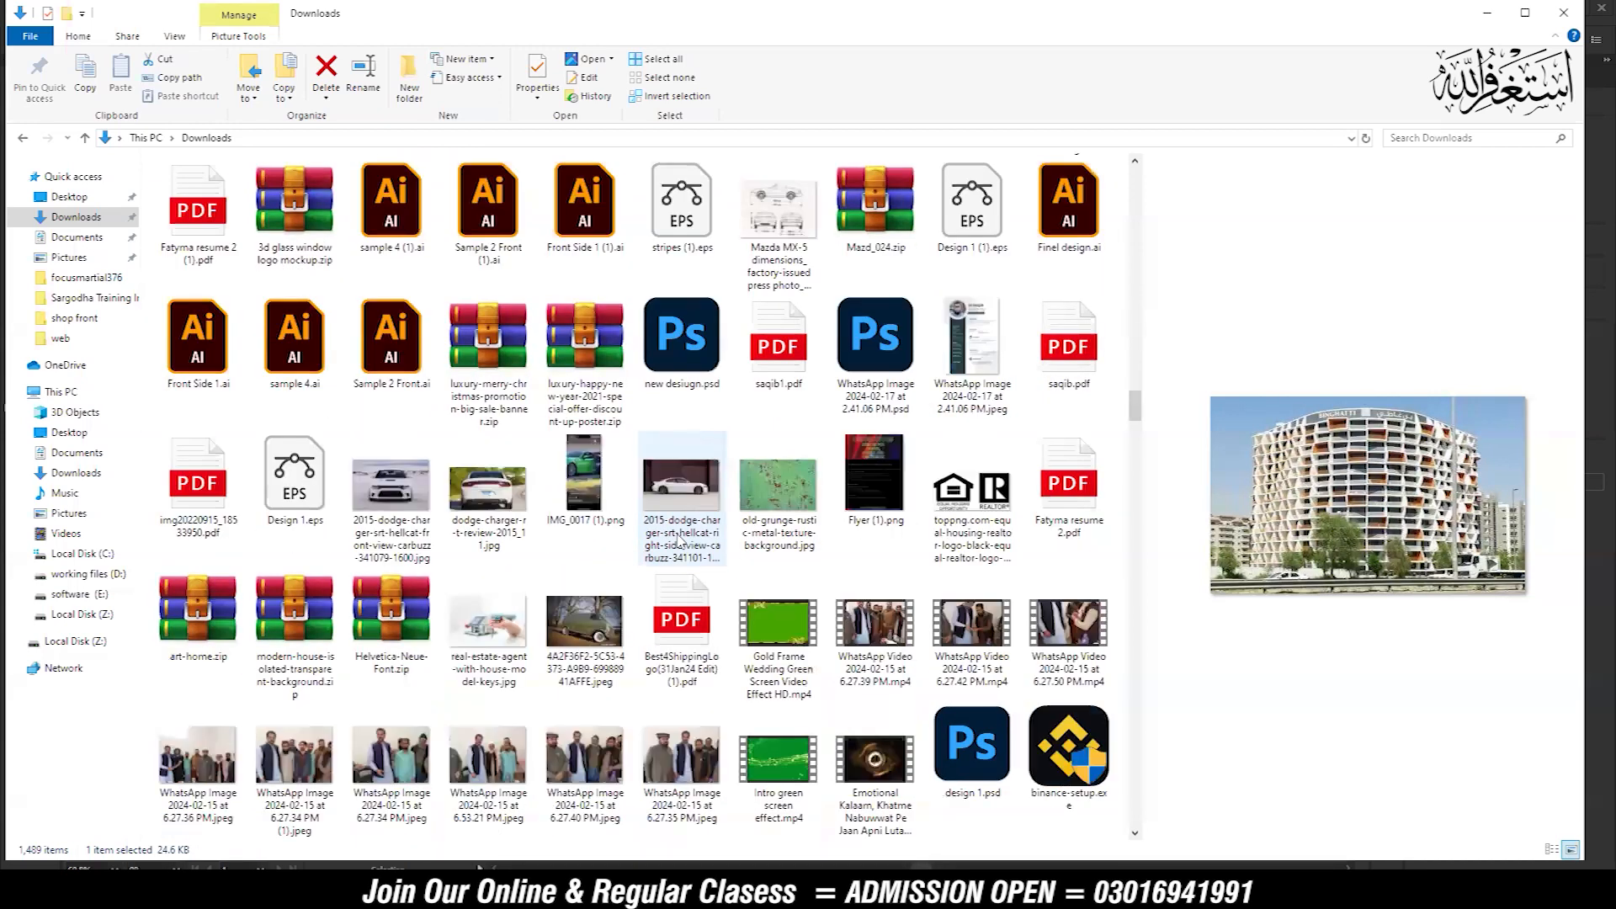
scroll(678, 542, "down", 10)
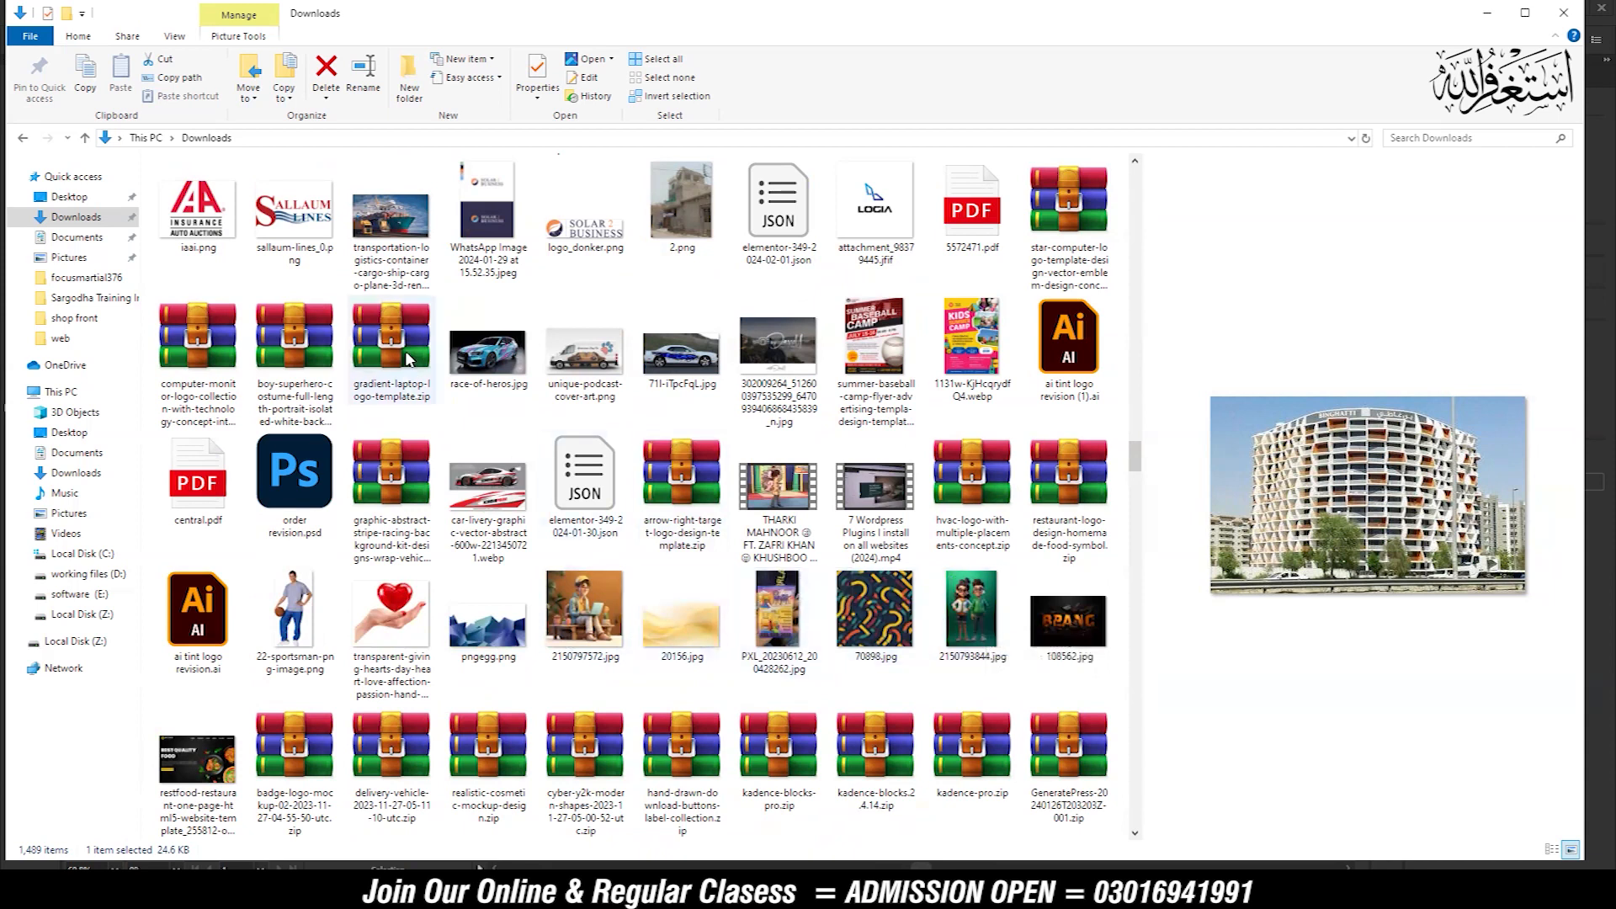
left_click(398, 212)
scroll(534, 821, "down", 1)
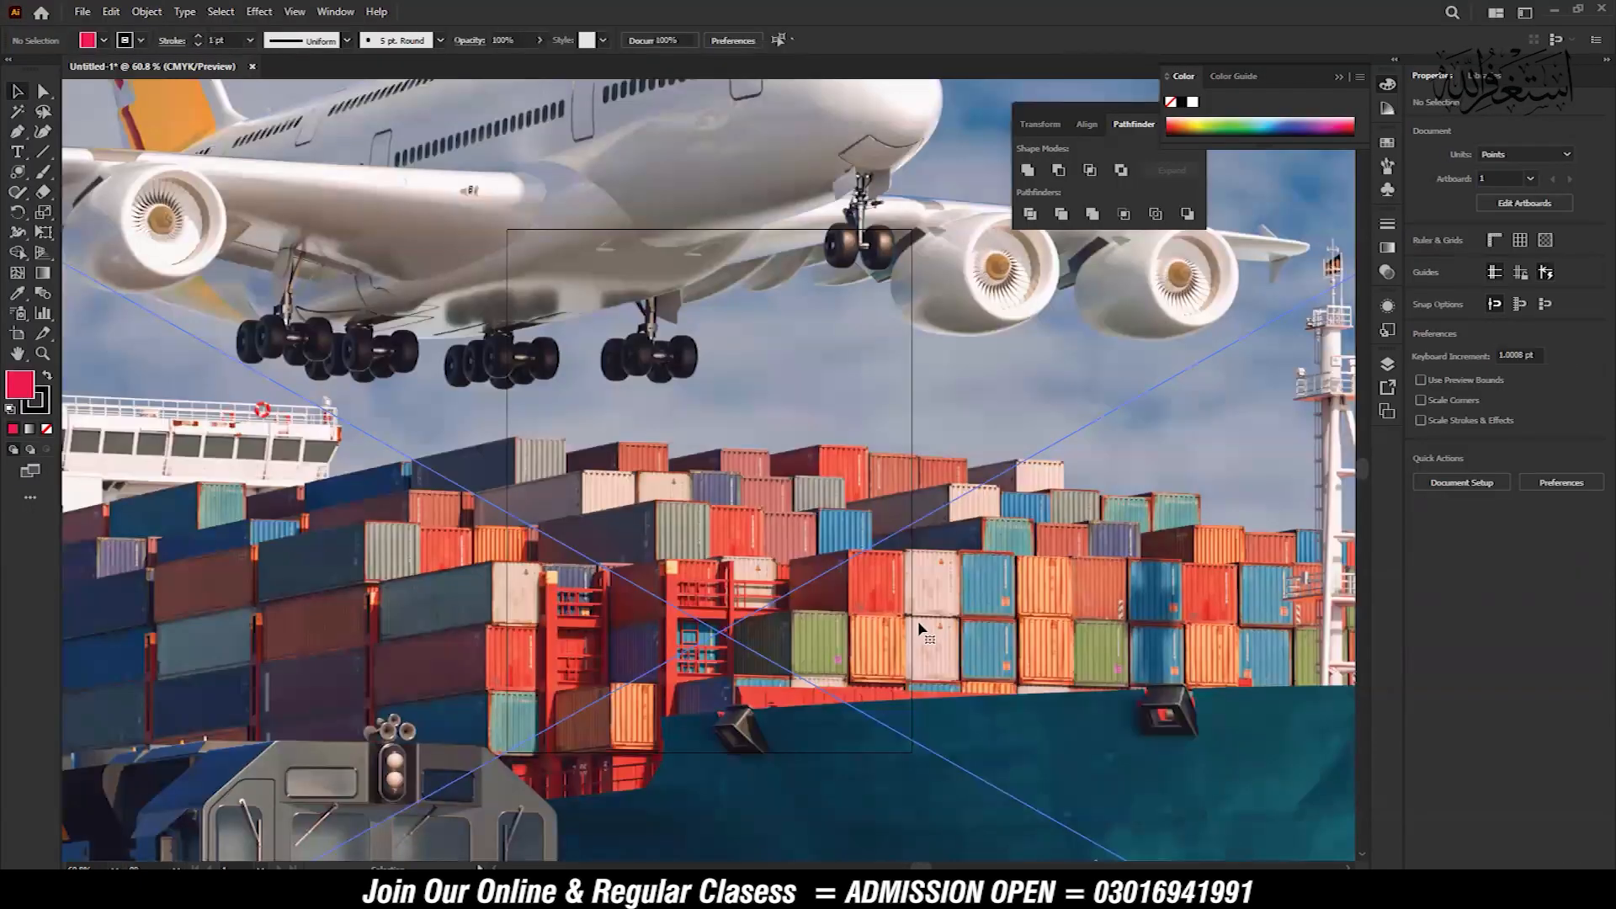
Scale the cargo ship photo down to roughly half its size and position it left of the artboard
key("ctrl+minus")
scroll(926, 631, "down", 2)
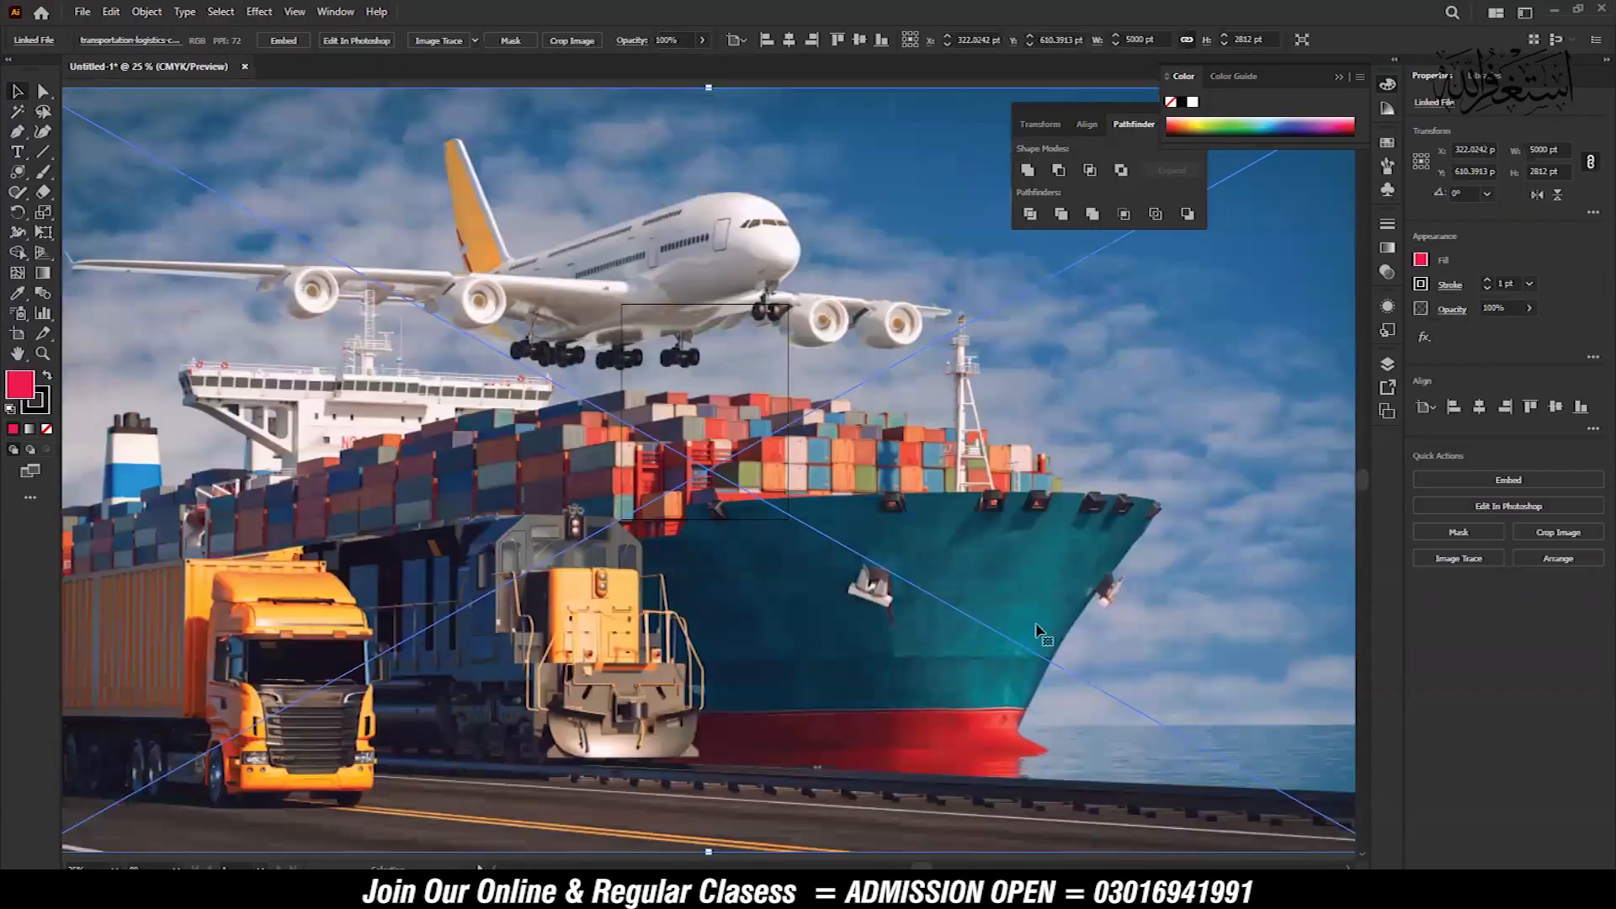
scroll(1089, 631, "down", 3)
left_click_drag(1038, 615, 943, 613)
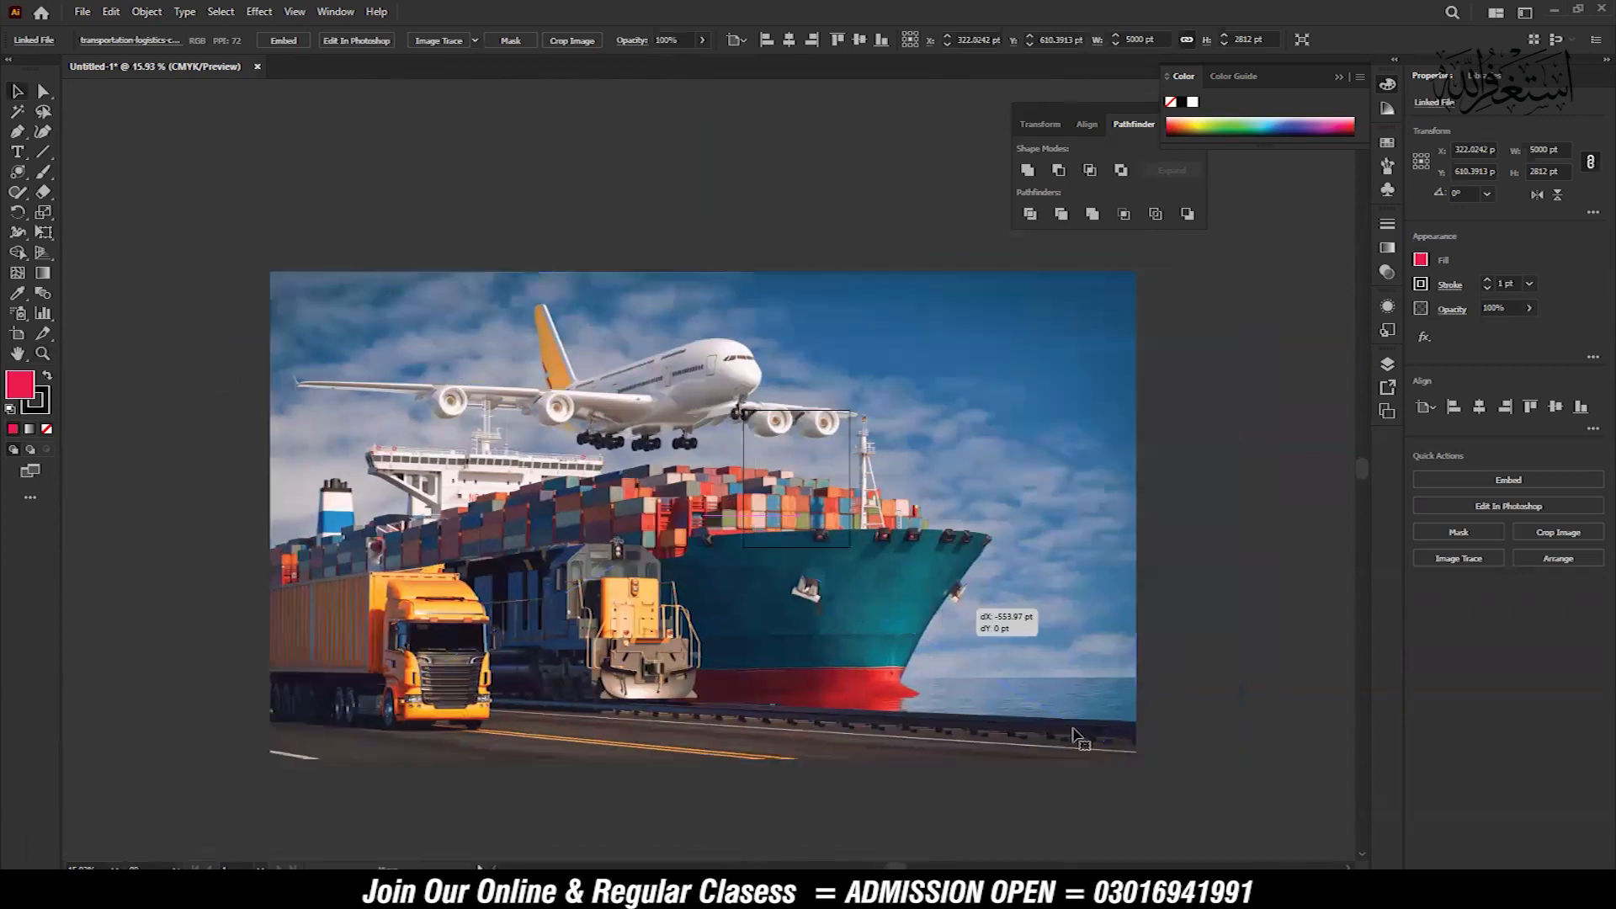
left_click_drag(1134, 759, 722, 525)
left_click_drag(670, 436, 671, 459)
left_click(581, 593)
Draw a flare about 3887 × 2270 pt from the sky right of the airplane, ending its rings at the photo's upper left corner
key("z")
left_click_drag(387, 387, 816, 421)
left_click_drag(818, 421, 894, 494)
key("v")
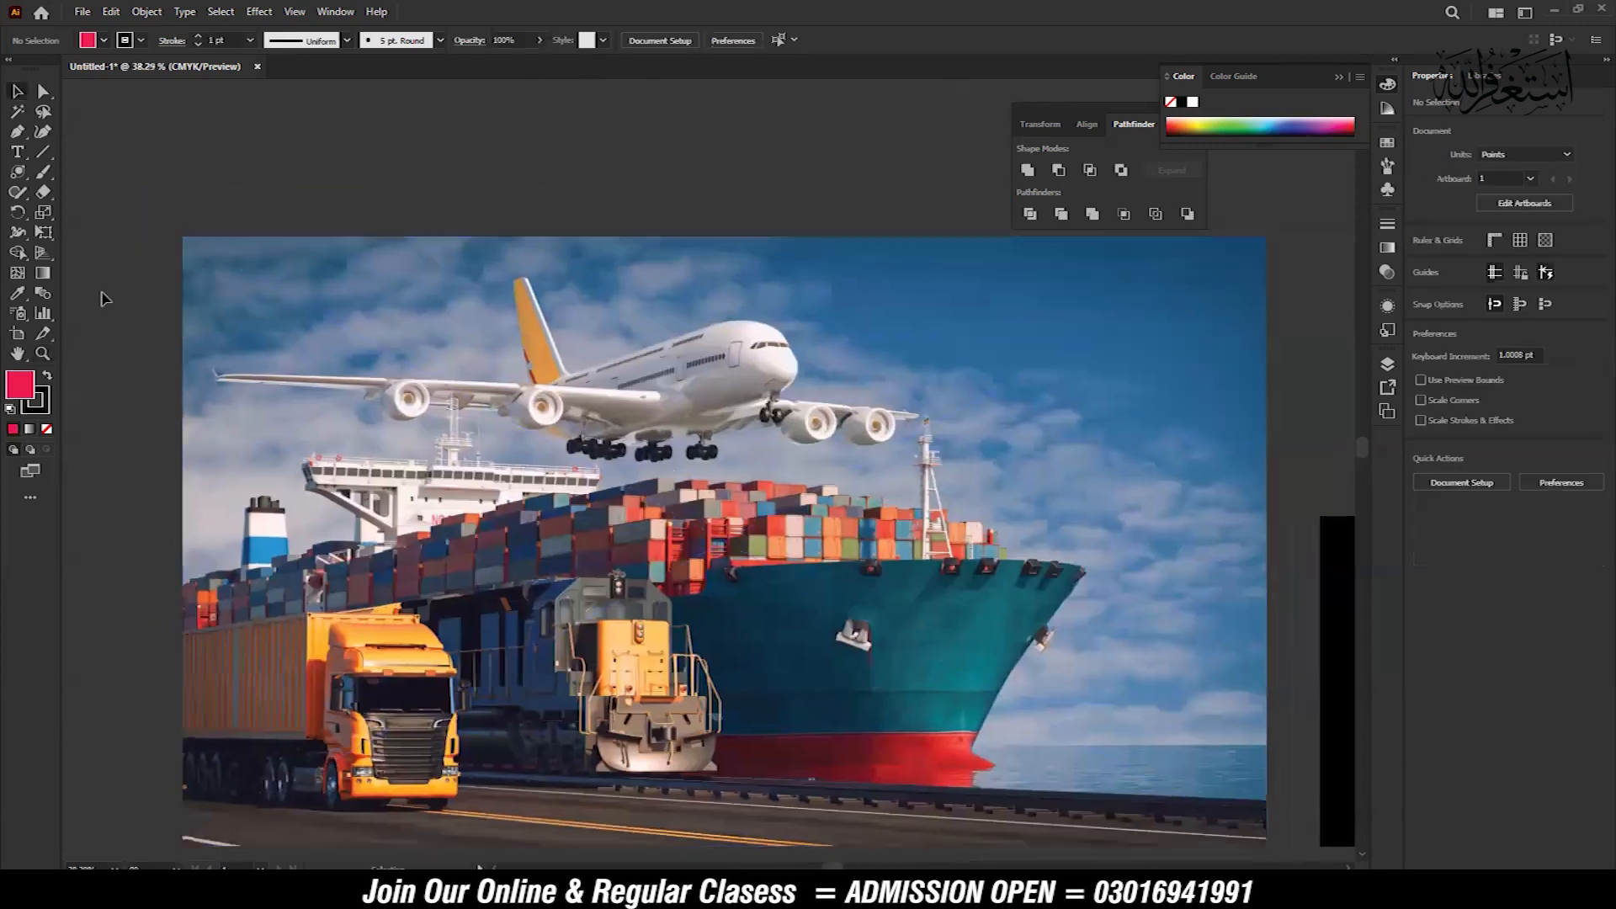
left_click(20, 173)
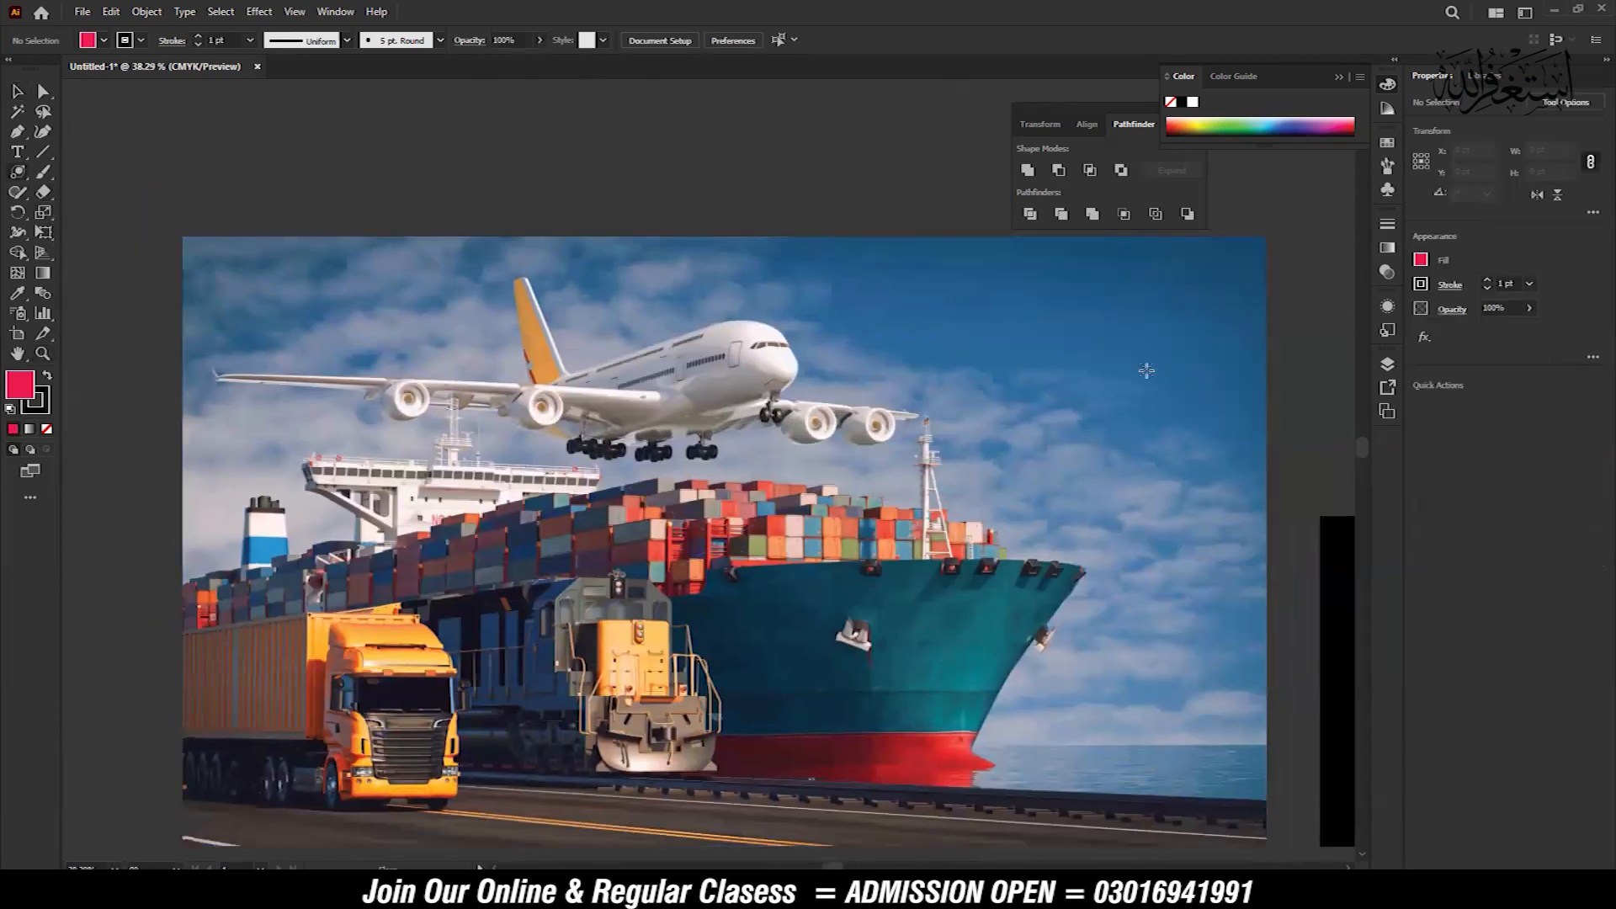
left_click_drag(1116, 362, 1193, 420)
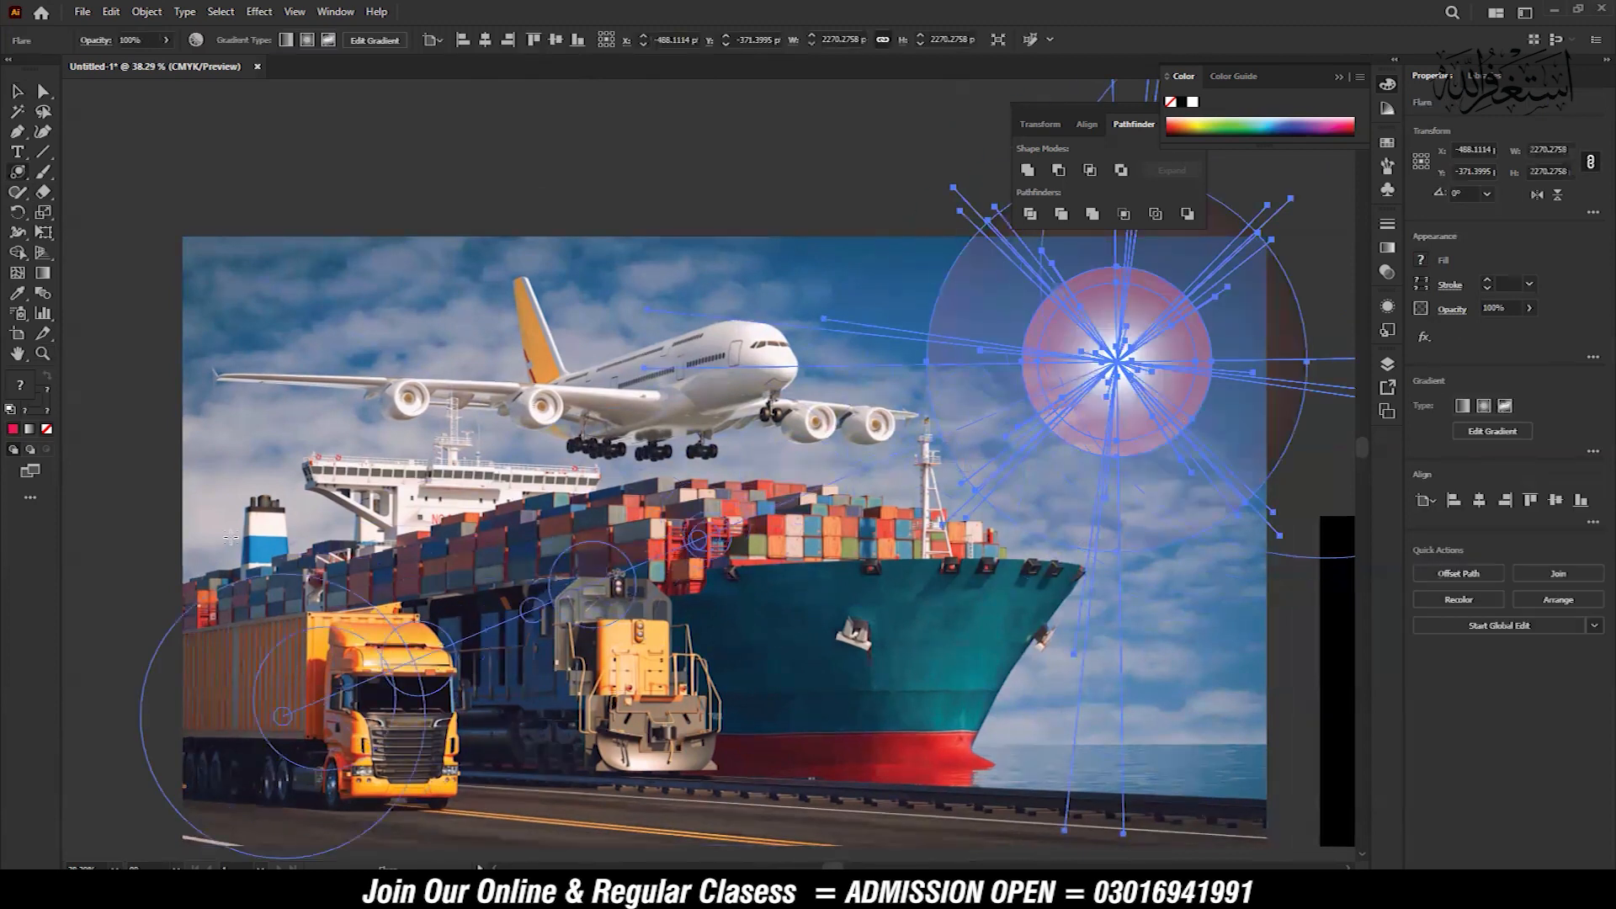
left_click(164, 231)
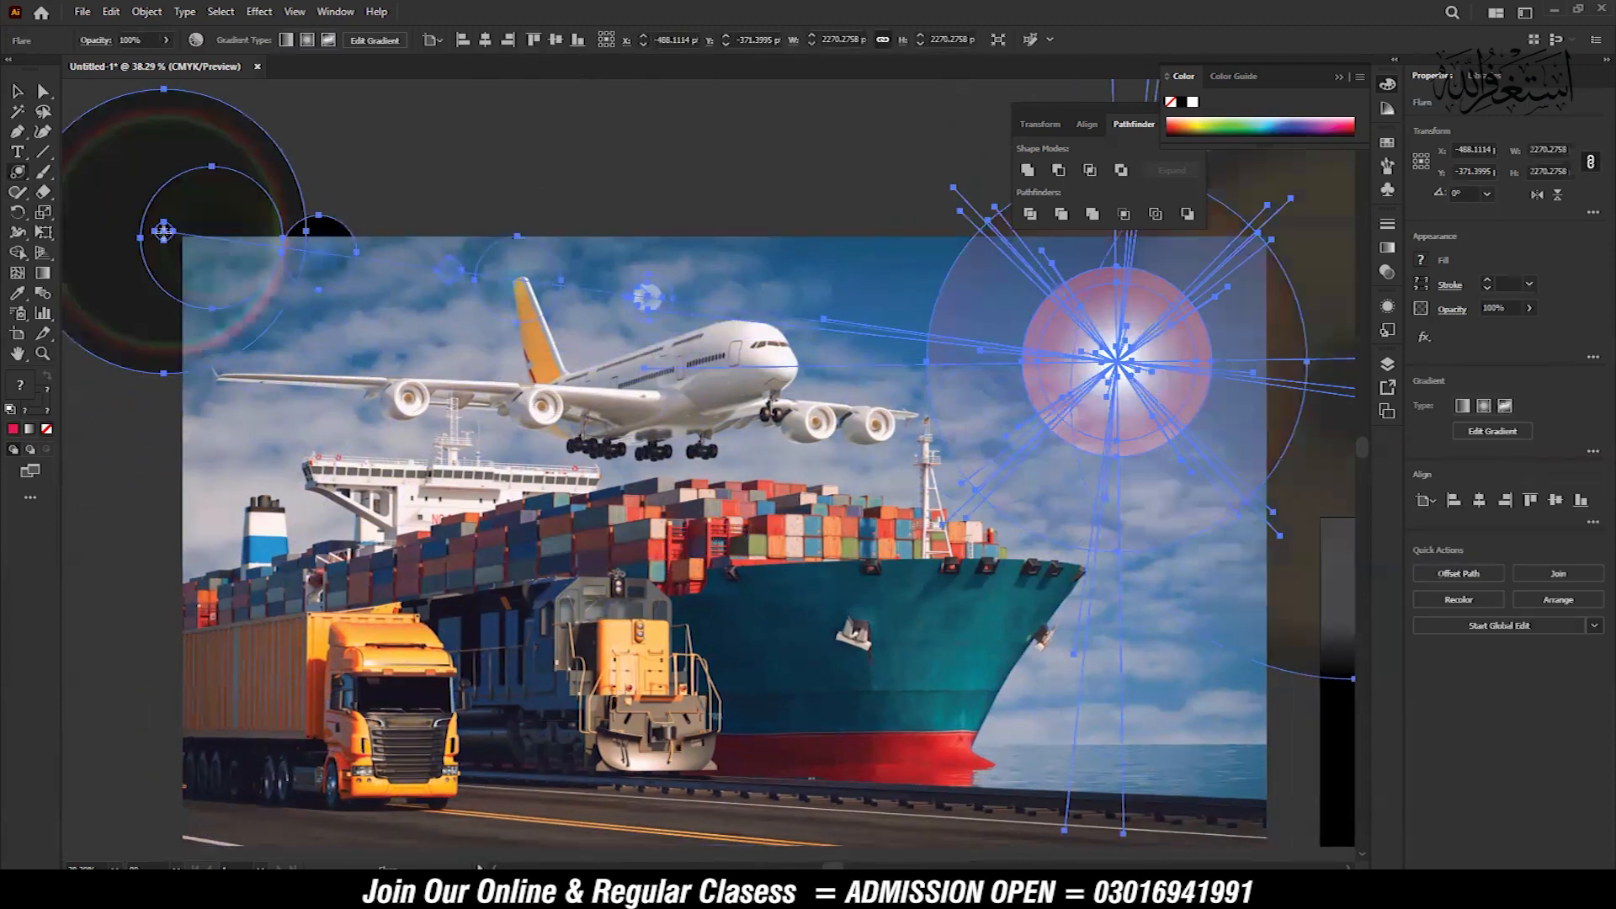
left_click(15, 92)
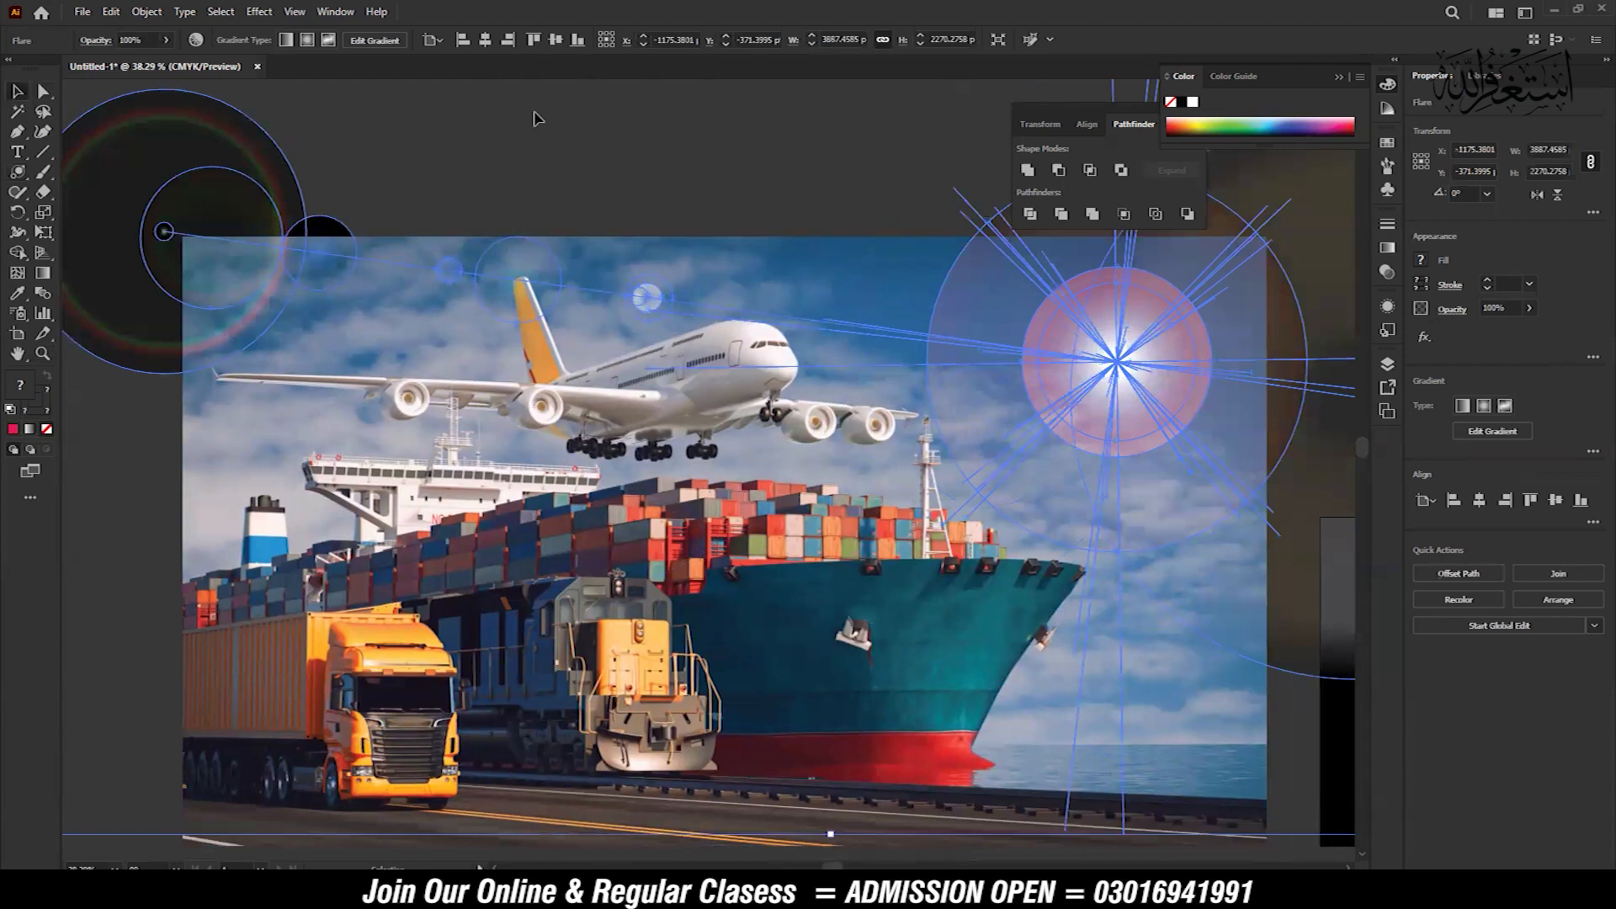
Move the flare from the sky onto the roof of the orange truck's cab in the cargo ship photo
left_click(536, 118)
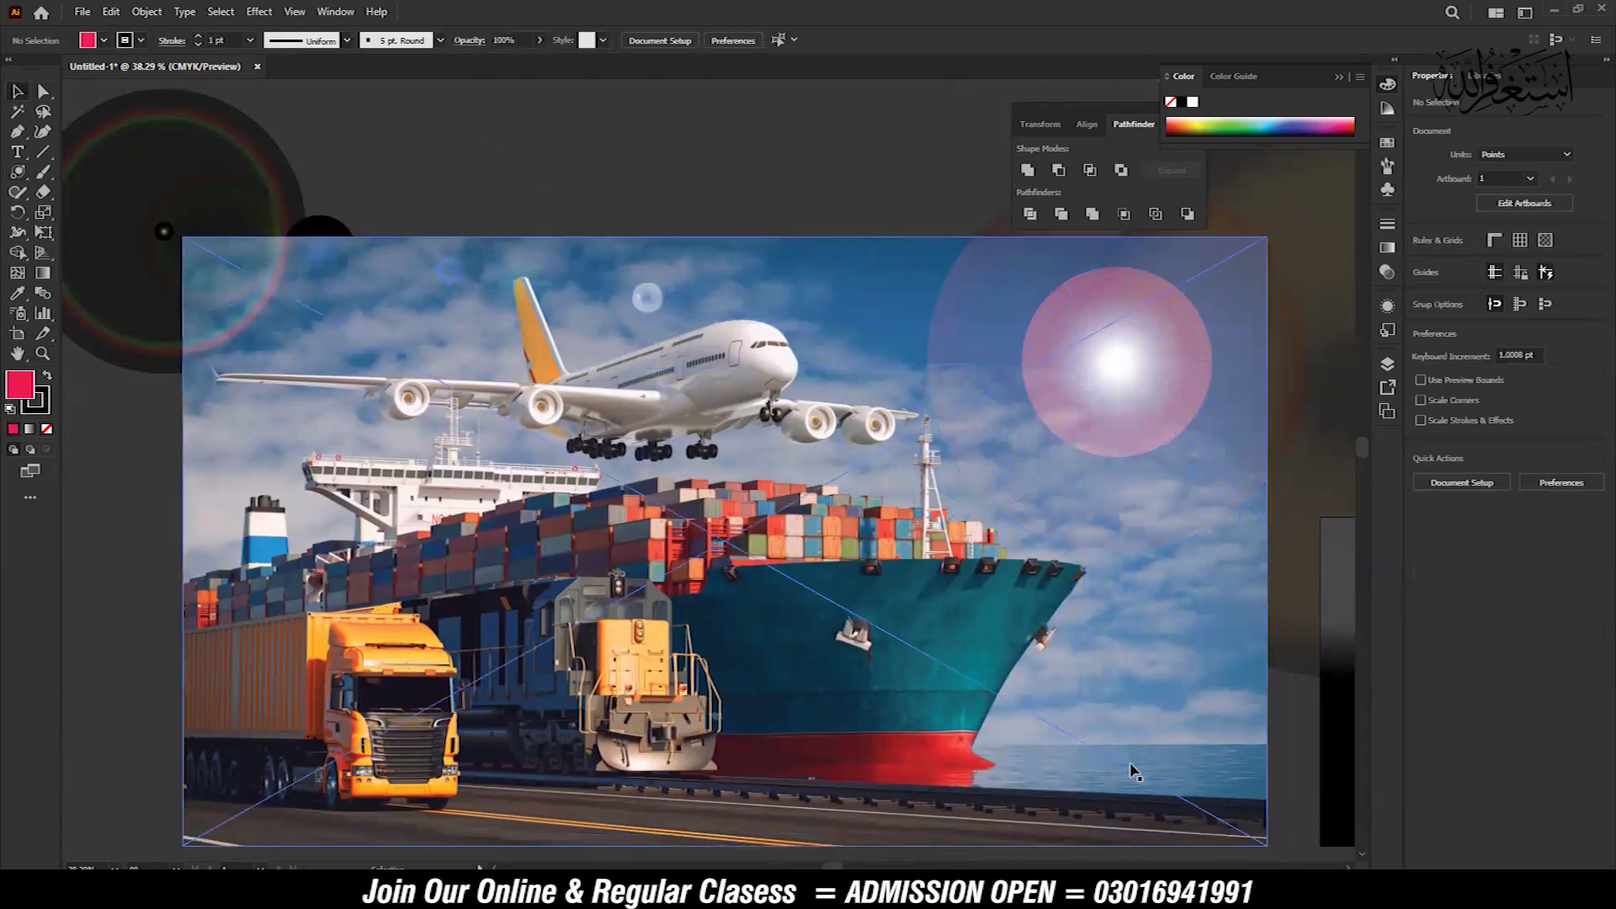
left_click(1053, 404)
left_click_drag(1053, 403, 322, 627)
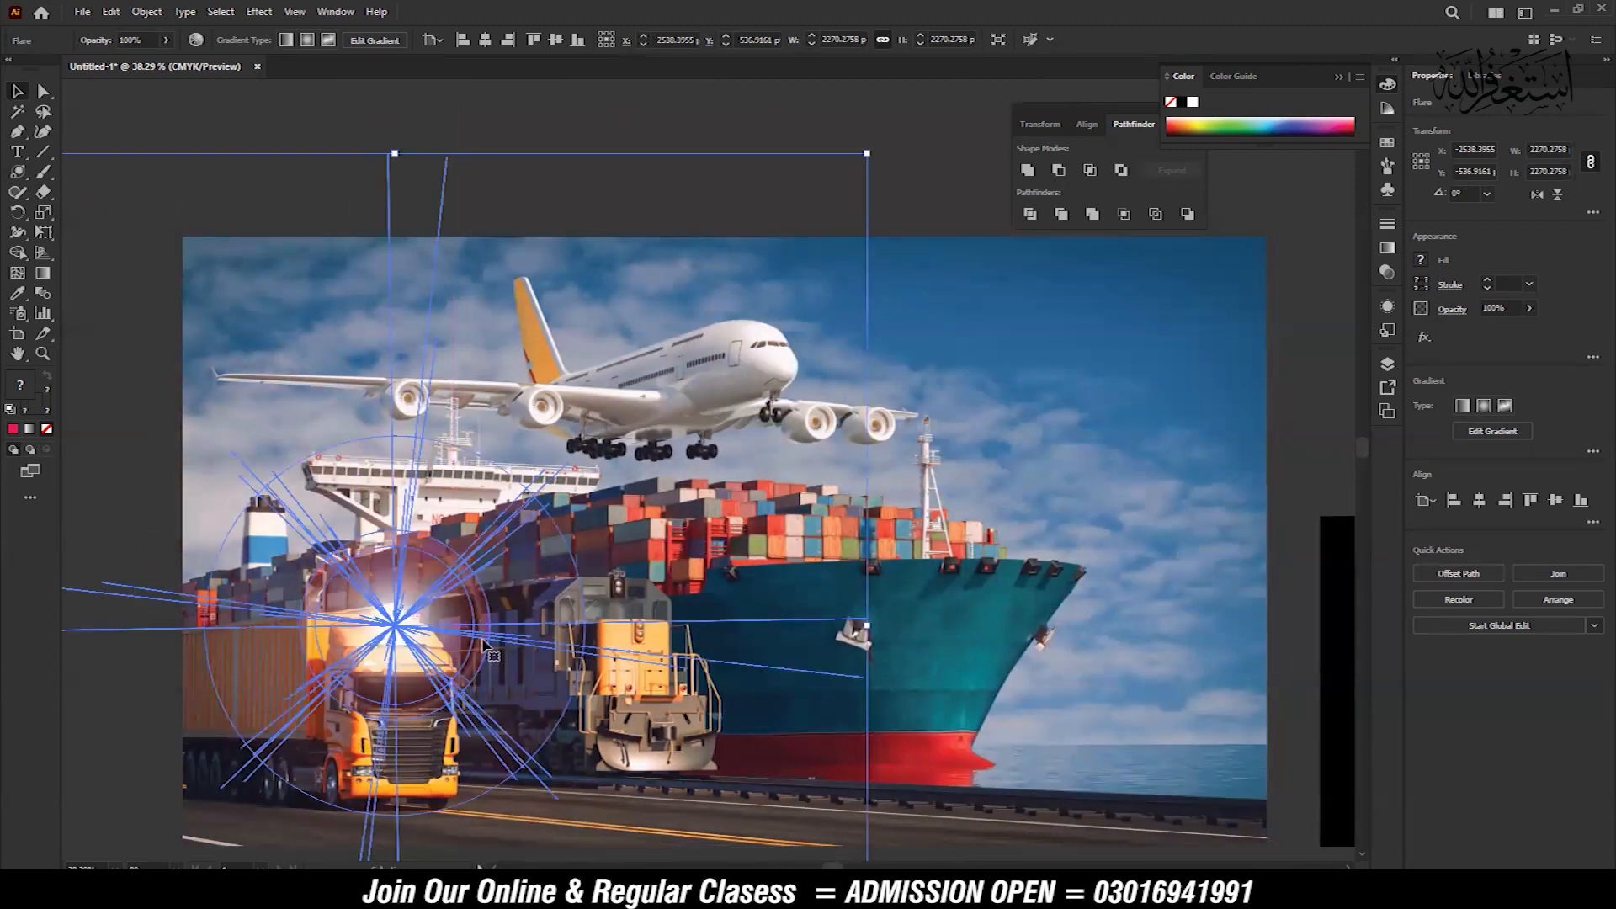
left_click(1314, 450)
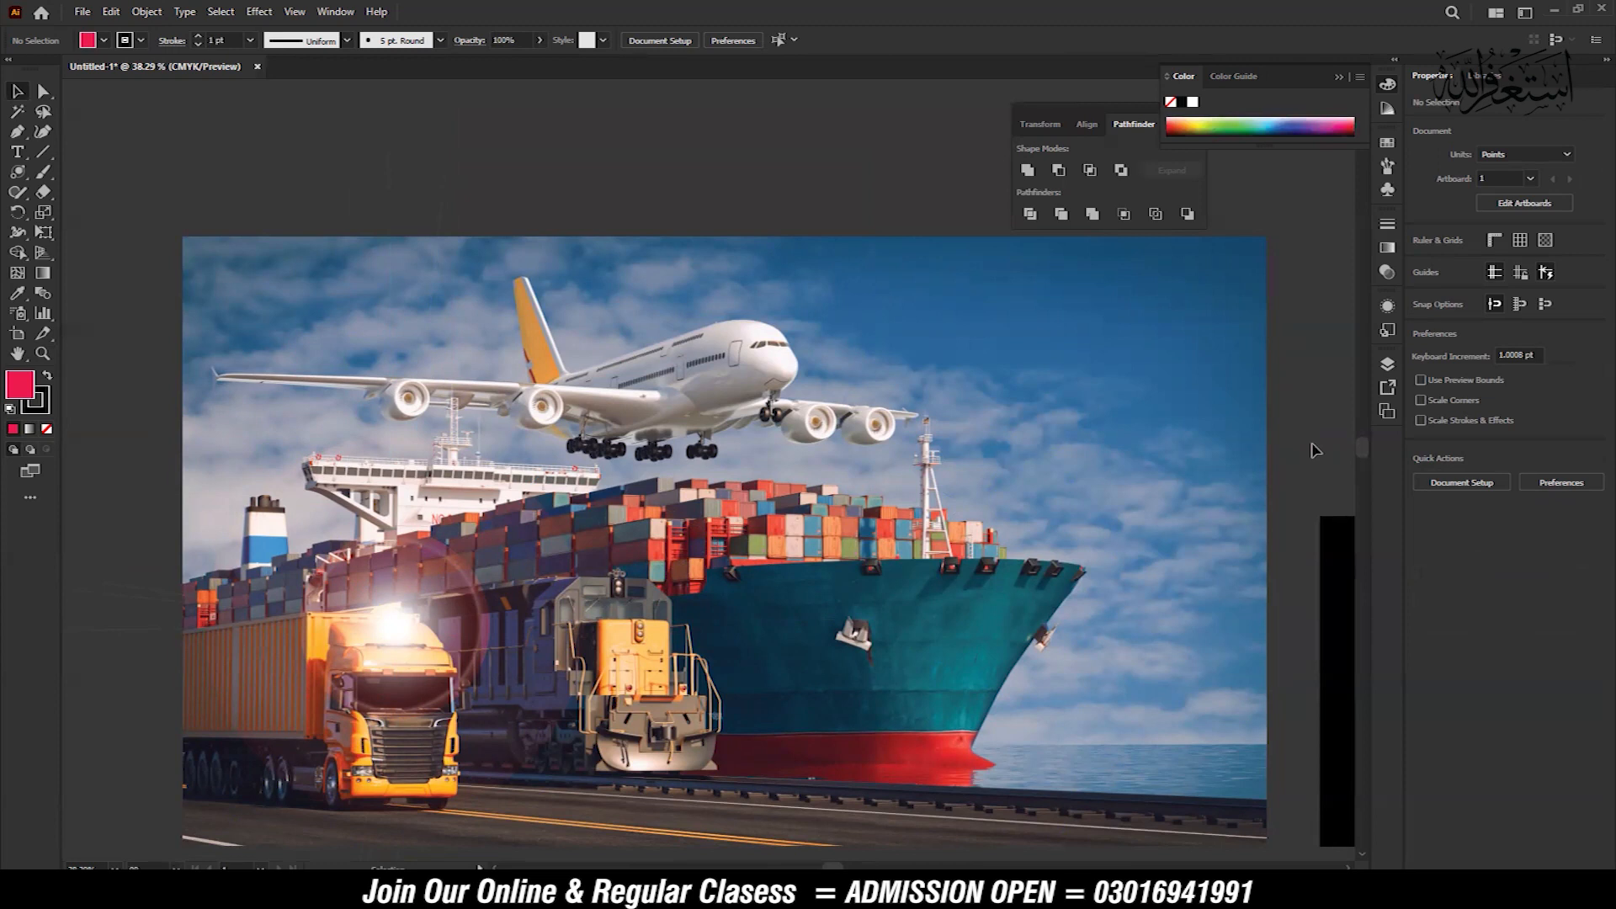
Draw a flare about 660 × 759 pt near the top of the black artboard, ending its rings near the lower left corner
left_click_drag(1128, 568, 379, 340)
left_click_drag(673, 367, 841, 375)
left_click_drag(881, 370, 831, 356)
left_click(18, 174)
left_click_drag(543, 471, 766, 575)
left_click_drag(627, 606, 762, 432)
left_click_drag(649, 320, 725, 202)
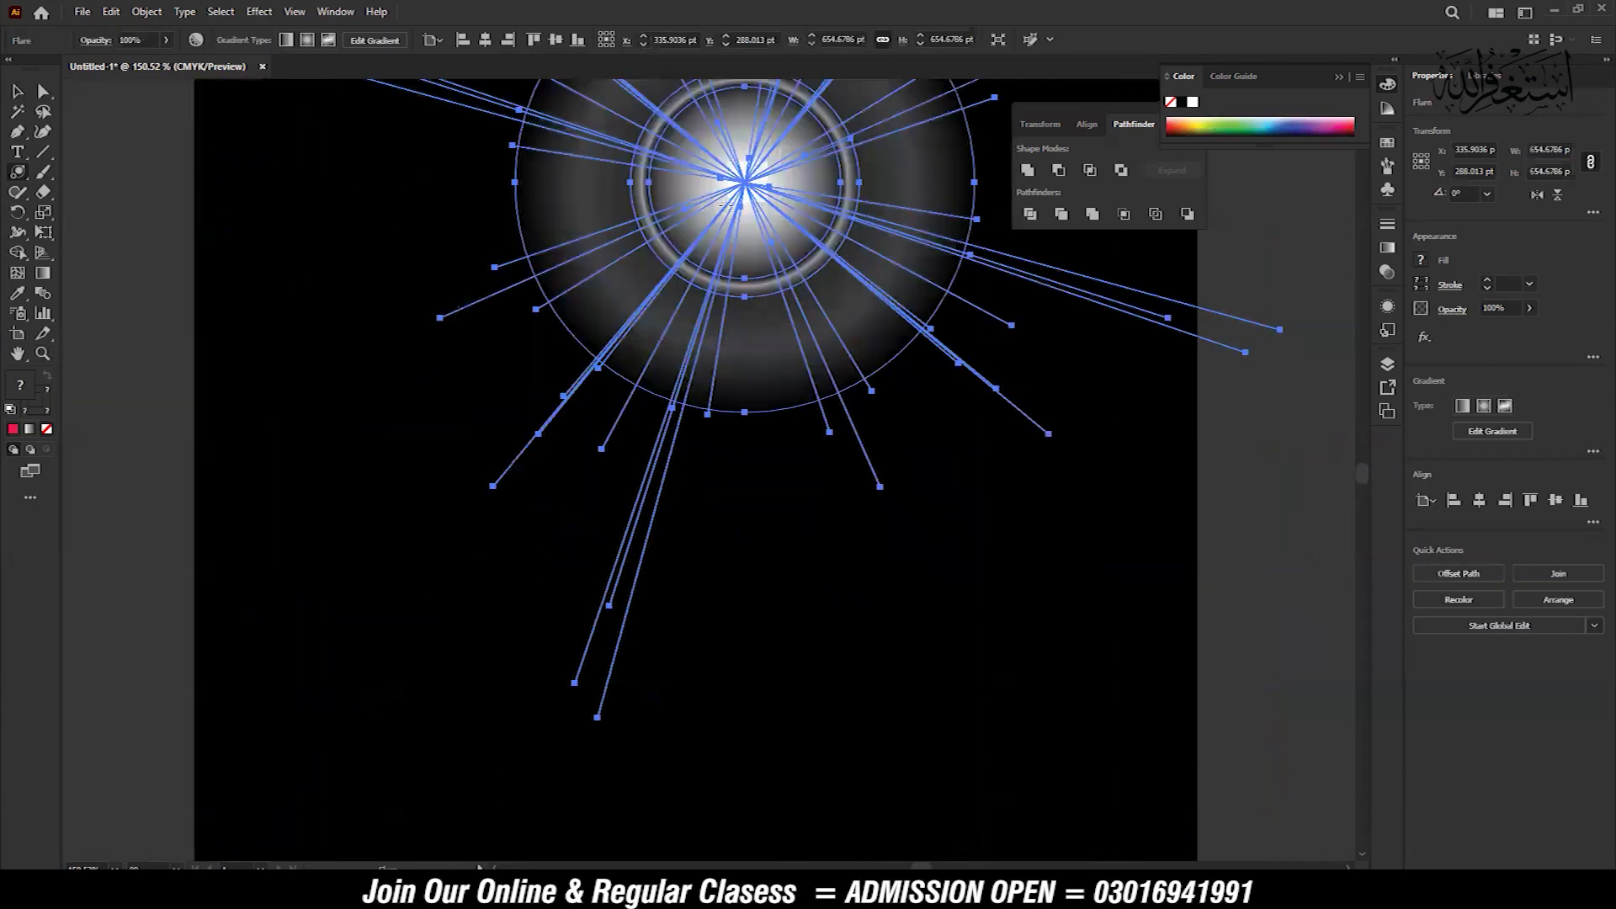
left_click_drag(430, 673, 372, 716)
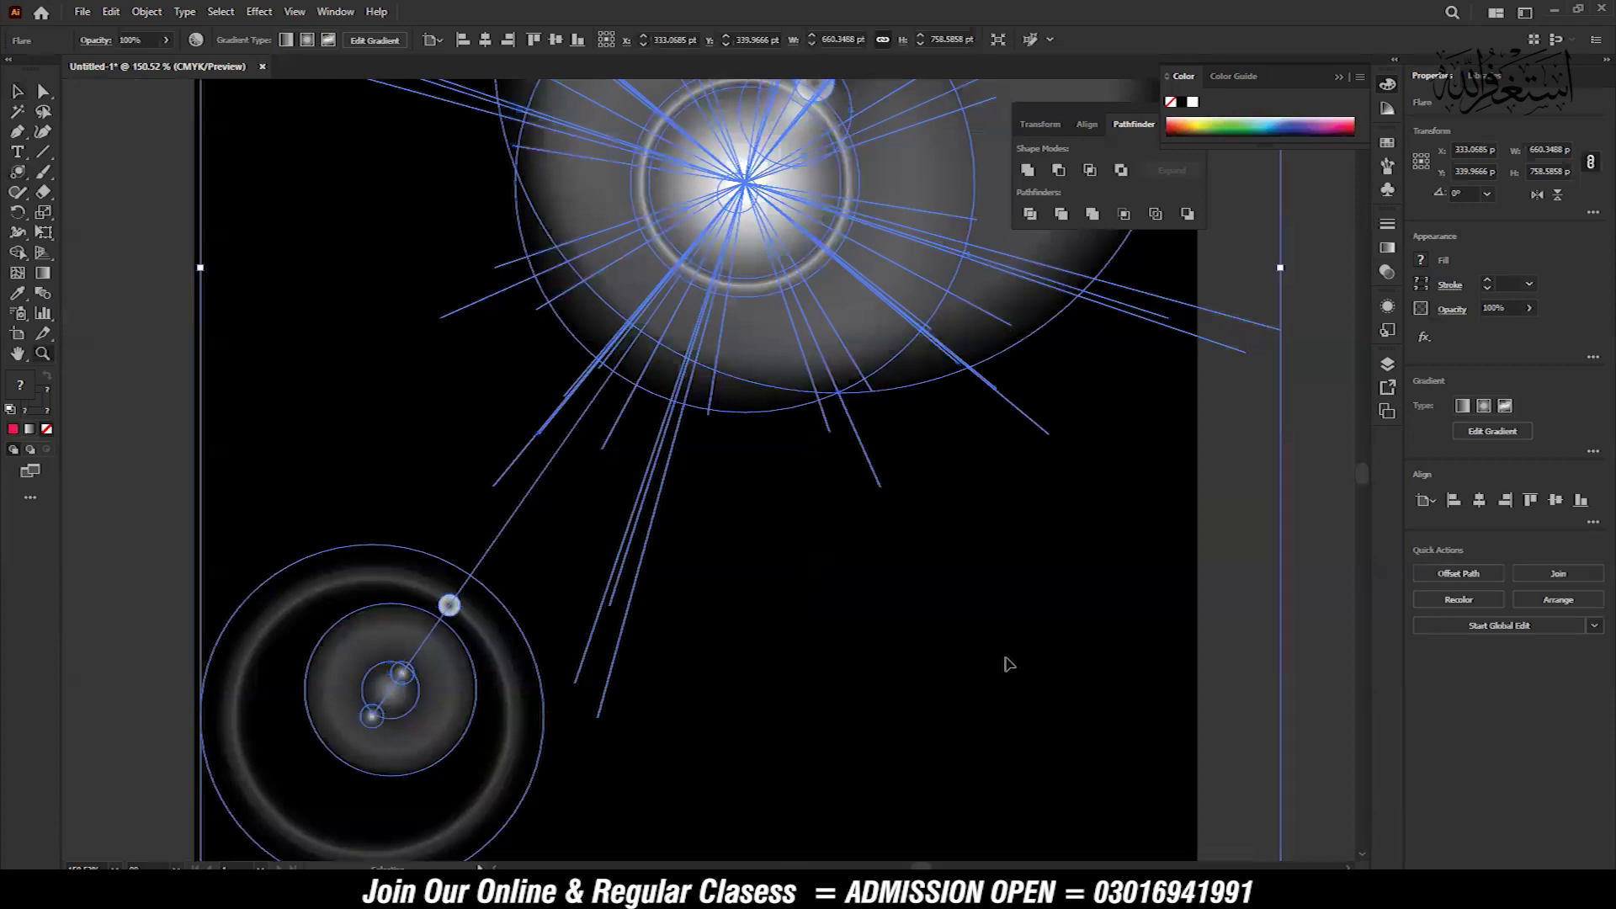
Move the flare from the black artboard into the sky near the cargo ship photo's upper right corner
key("ctrl+minus")
key("ctrl+minus")
key("ctrl+minus")
left_click(1009, 649)
left_click_drag(840, 534, 1269, 617)
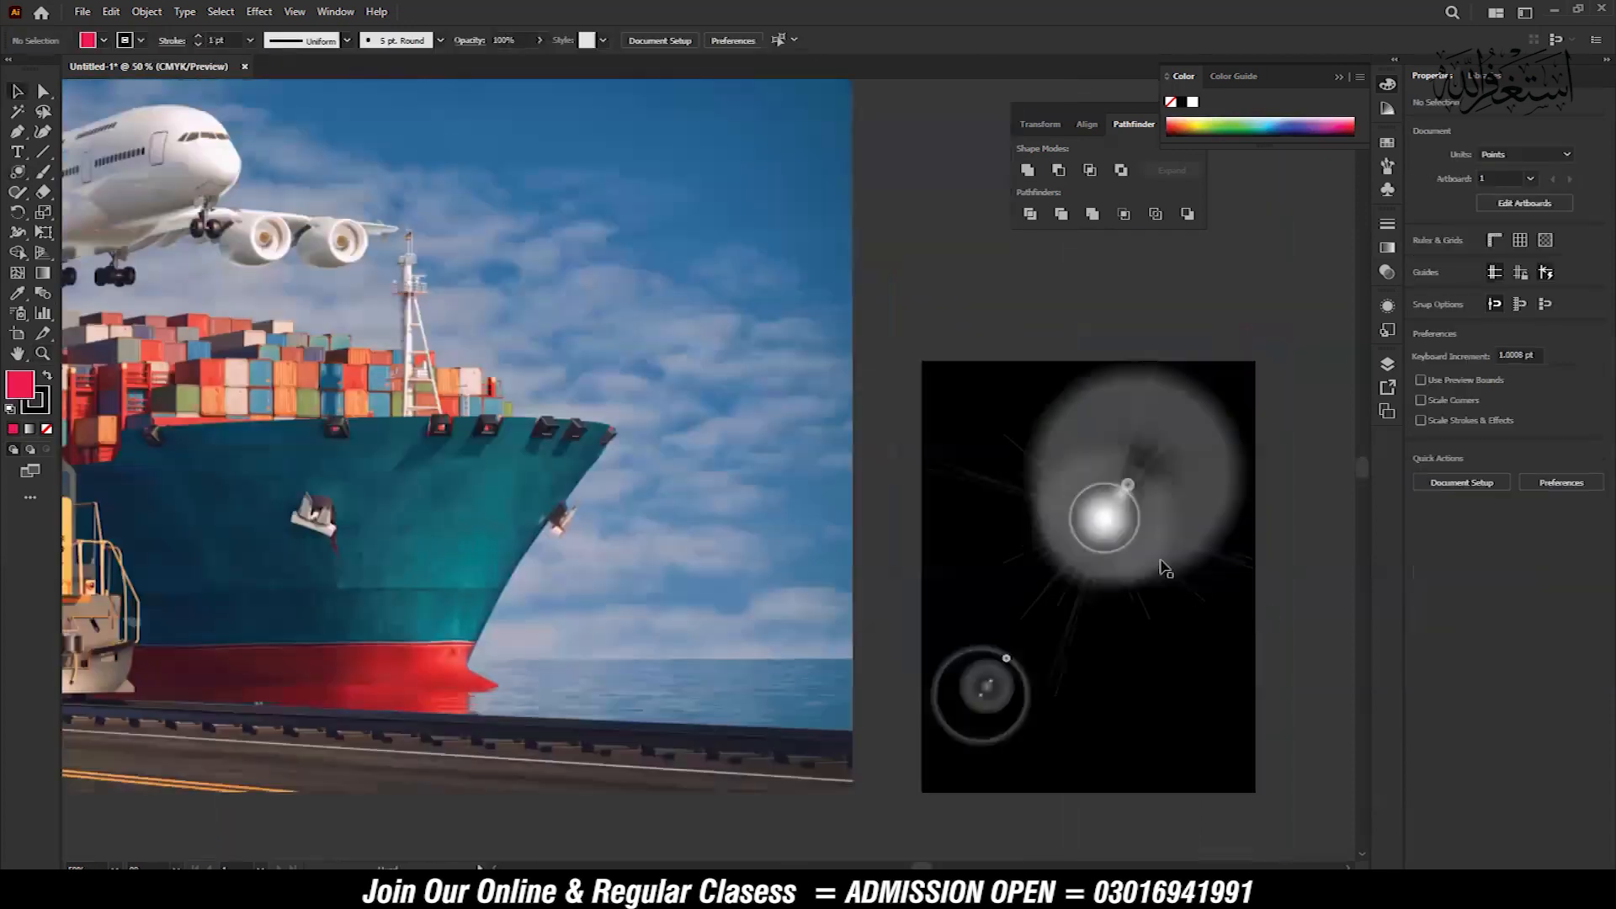
left_click_drag(1138, 510, 749, 173)
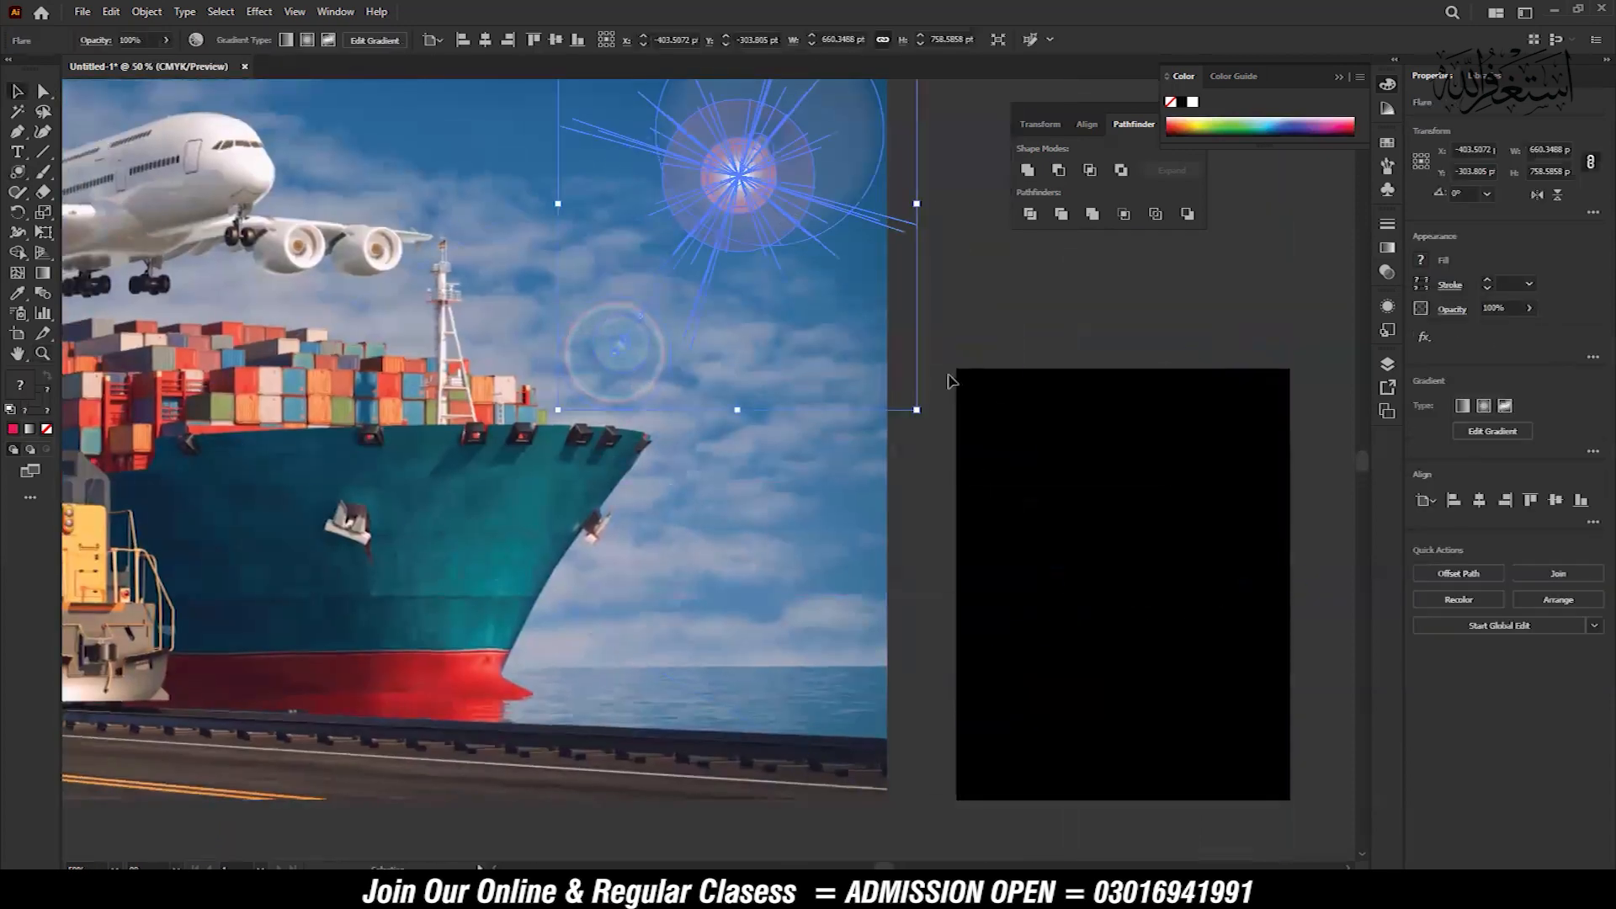
Scale the sky flare up to about double its size, placing its center near the photo's upper right corner and its rings over the ship's hull
key("ctrl+minus")
left_click_drag(619, 573, 437, 782)
left_click_drag(619, 543, 707, 436)
left_click_drag(765, 595, 1034, 486)
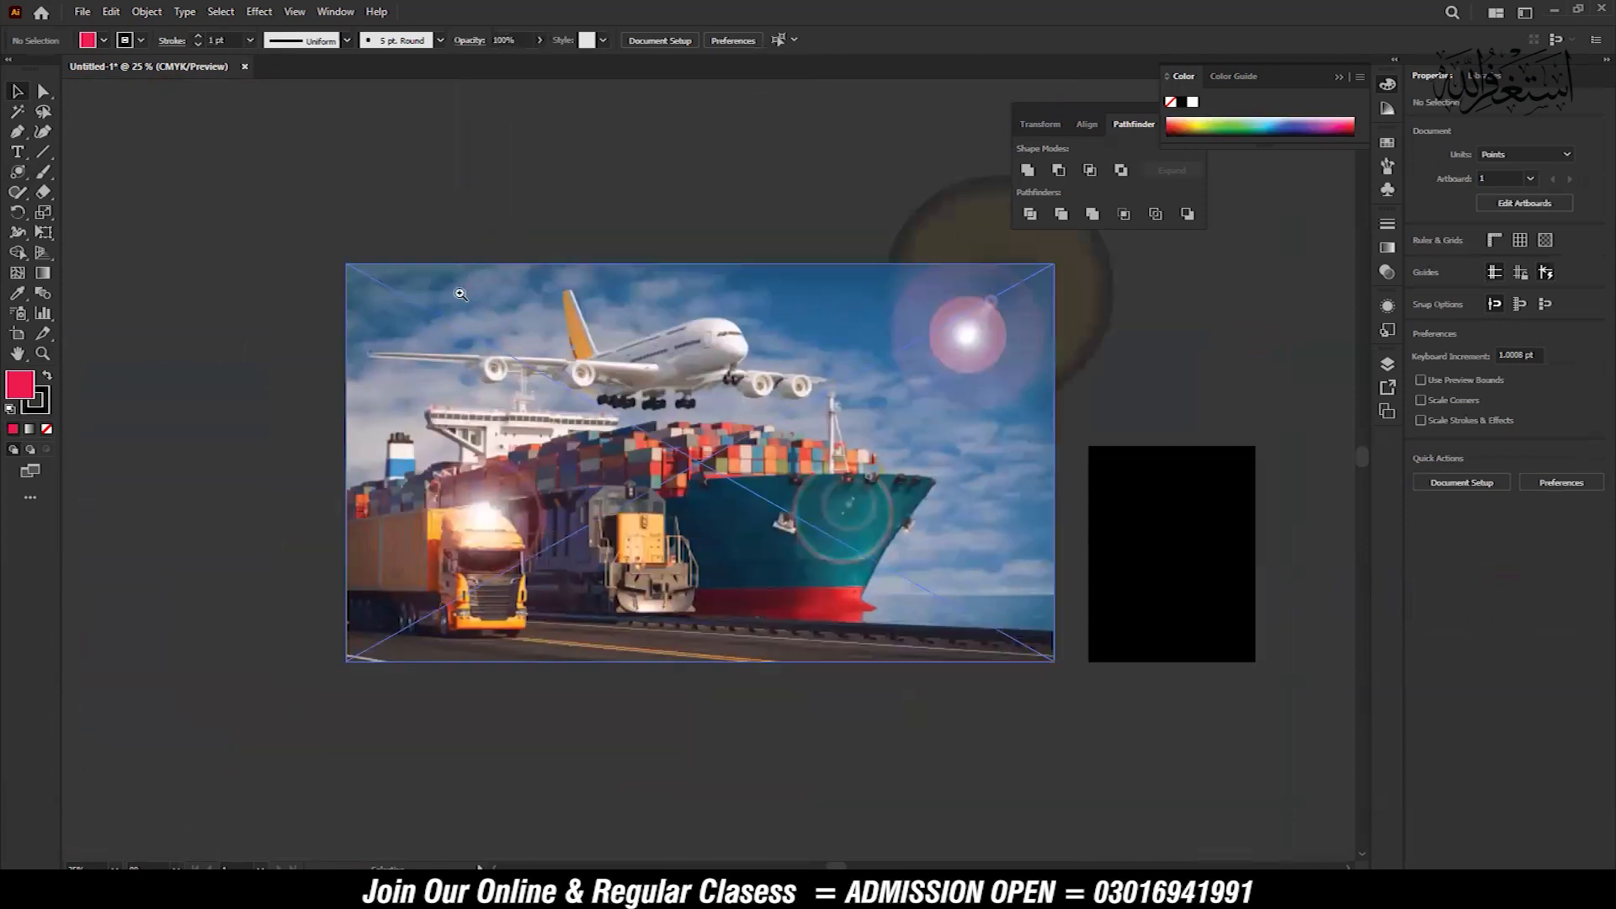
Delete both flares from the cargo ship photo, leaving the photo in place
key("z")
left_click_drag(1012, 589, 183, 175)
left_click_drag(951, 592, 730, 526)
key("v")
left_click_drag(1062, 325, 336, 593)
left_click(337, 593)
key("Delete")
left_click(649, 594)
left_click(71, 315)
left_click(20, 173)
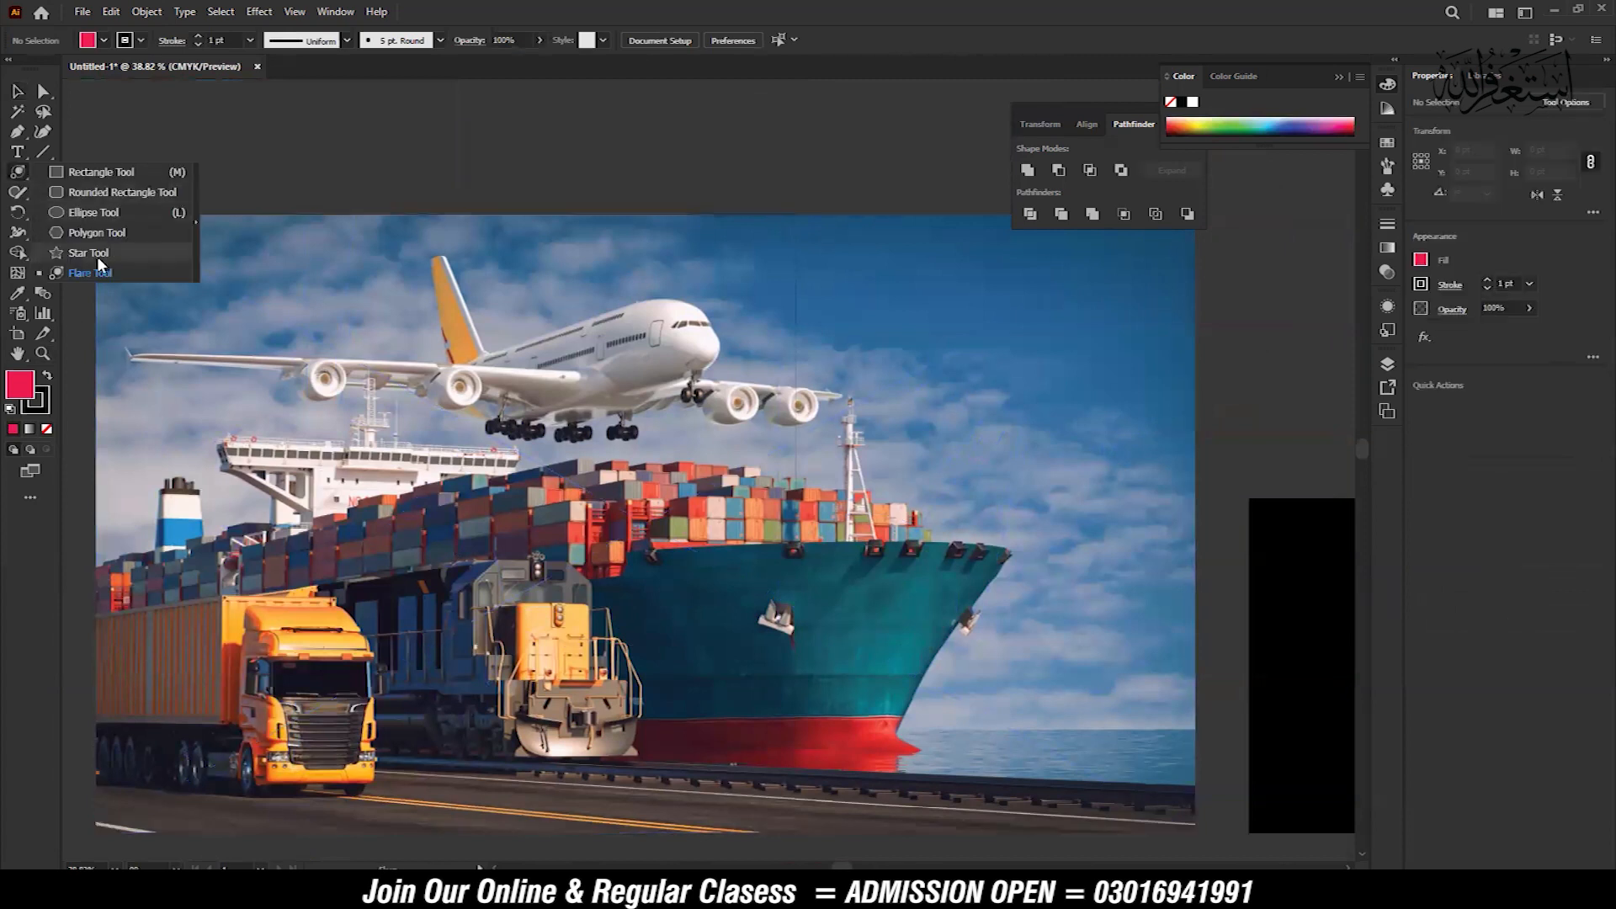
left_click(99, 270)
key("v")
left_click_drag(853, 602, 562, 533)
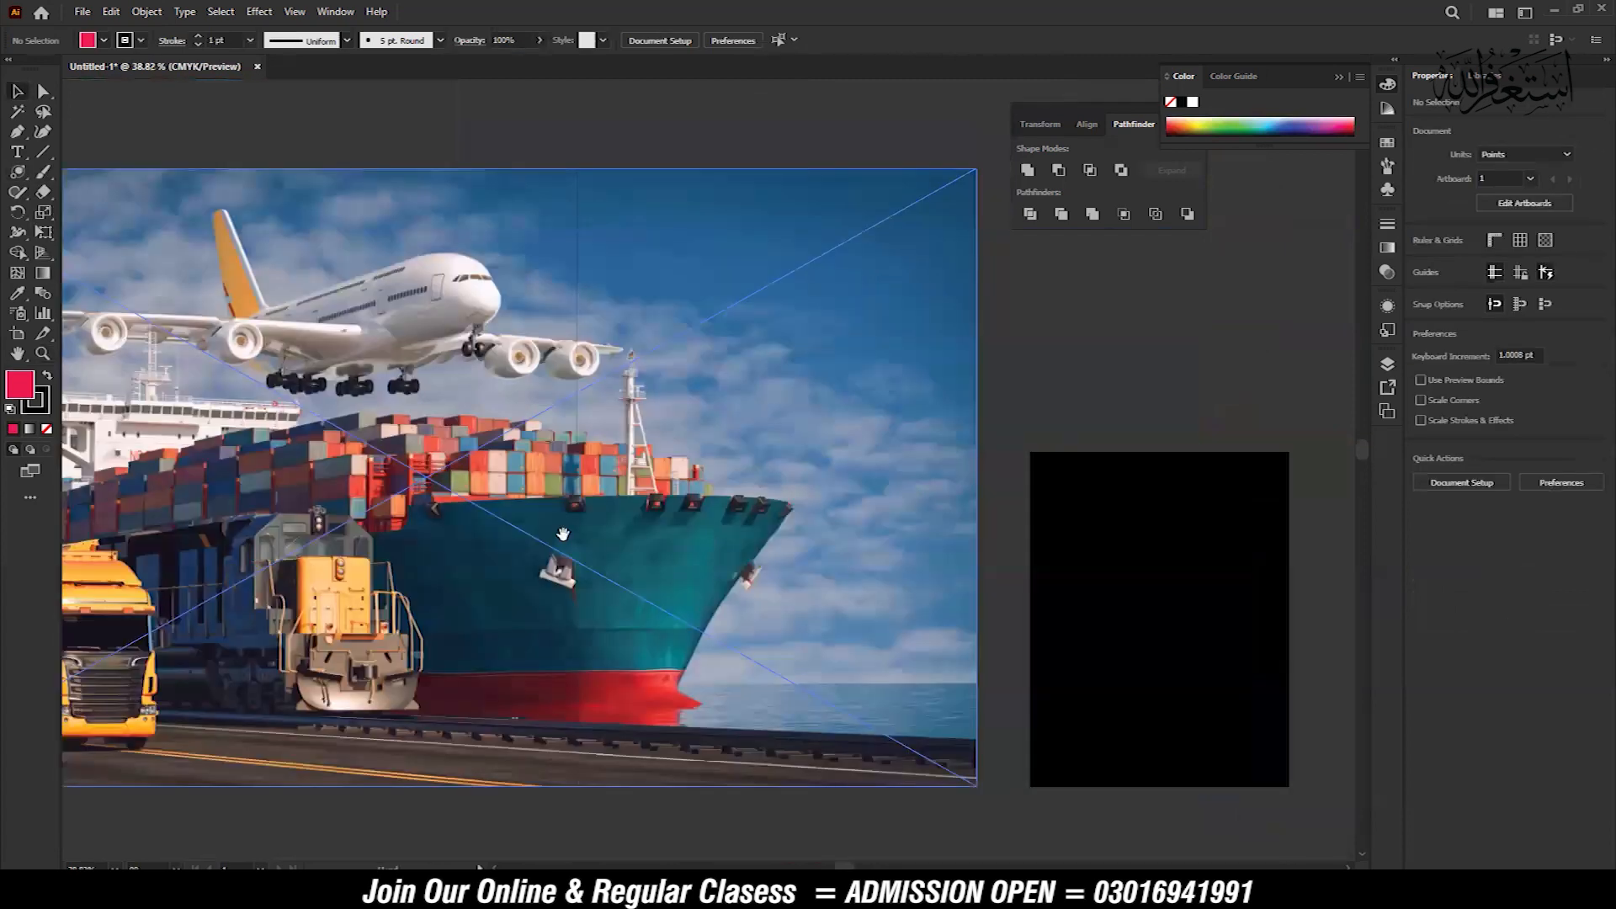
key("z")
left_click_drag(288, 478, 424, 523)
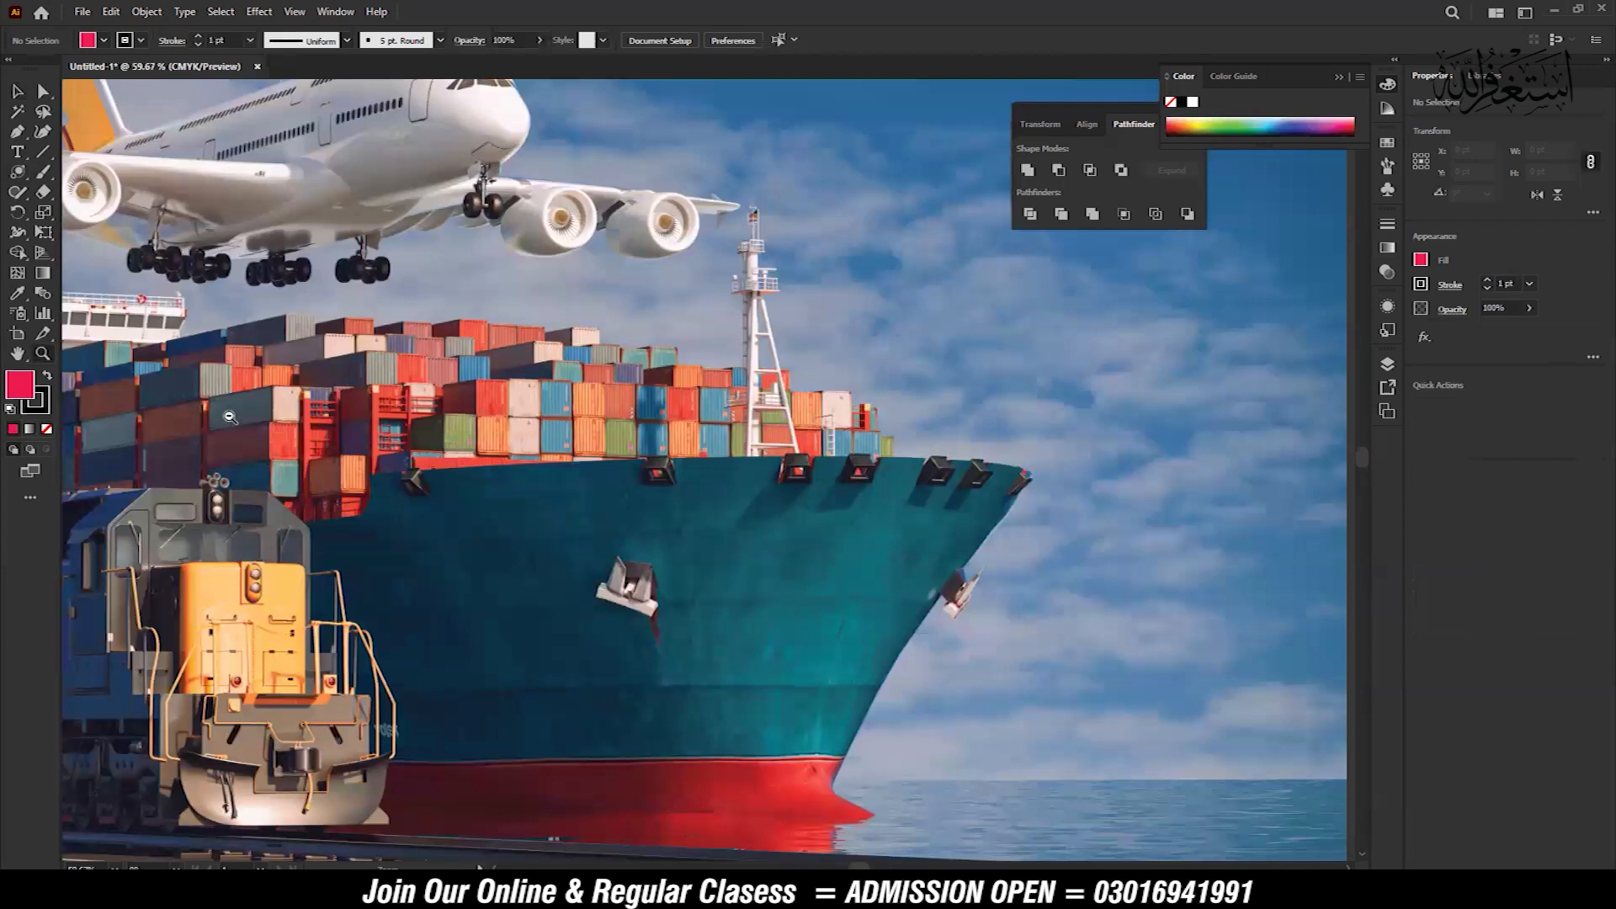
key("ctrl+0")
key("v")
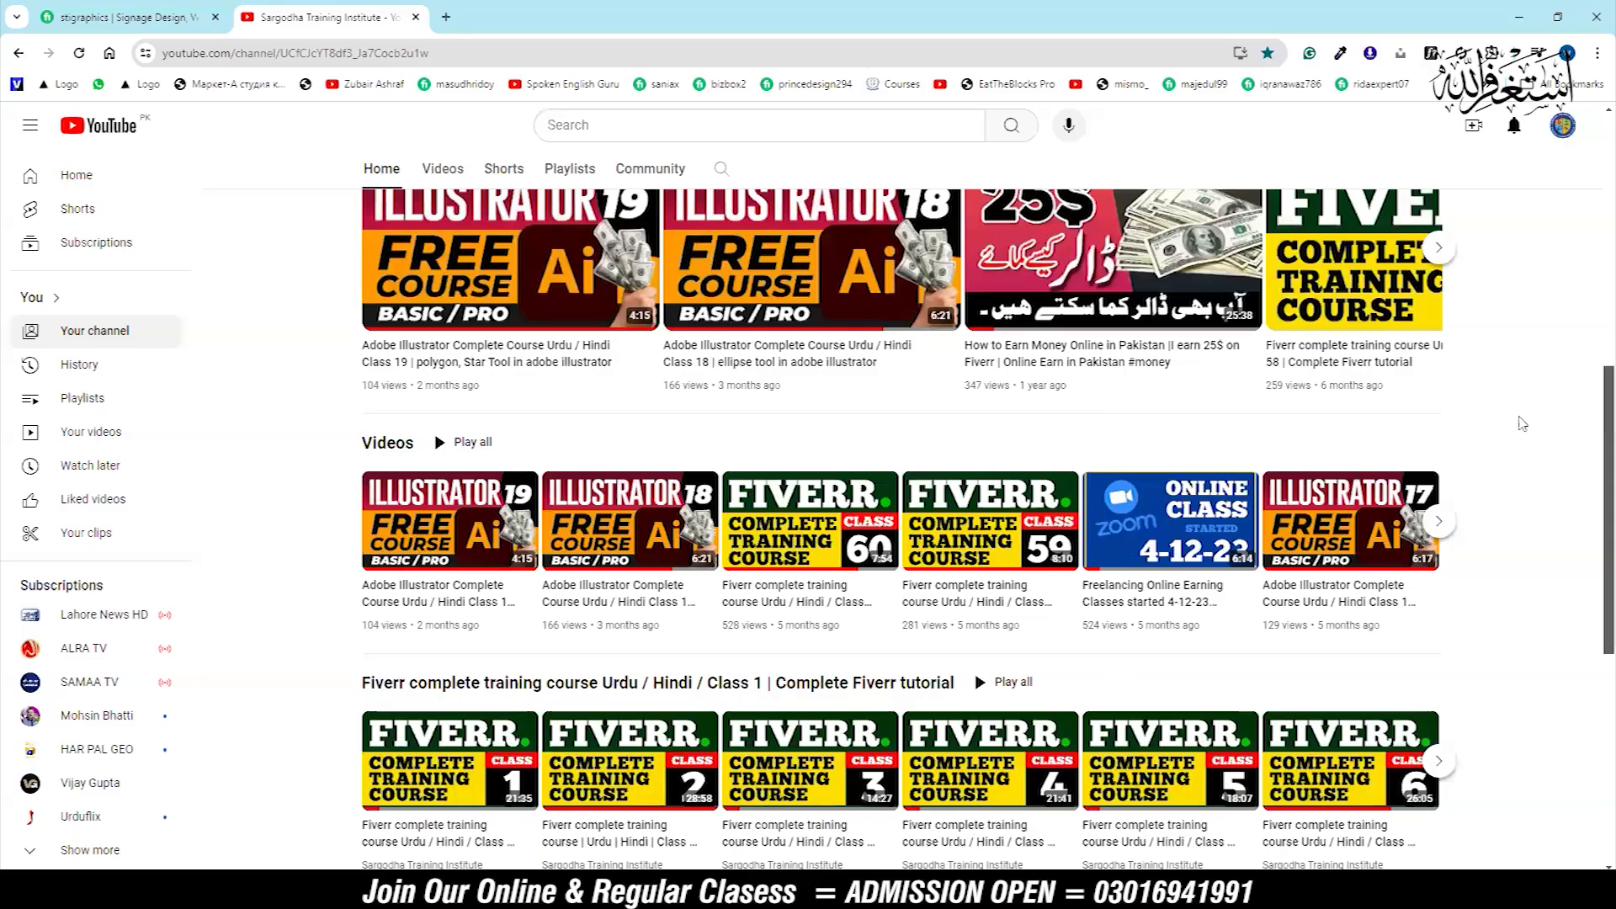
Look over the Sargodha Training Institute YouTube channel page and its course videos in the browser
scroll(1569, 522, "up", 7)
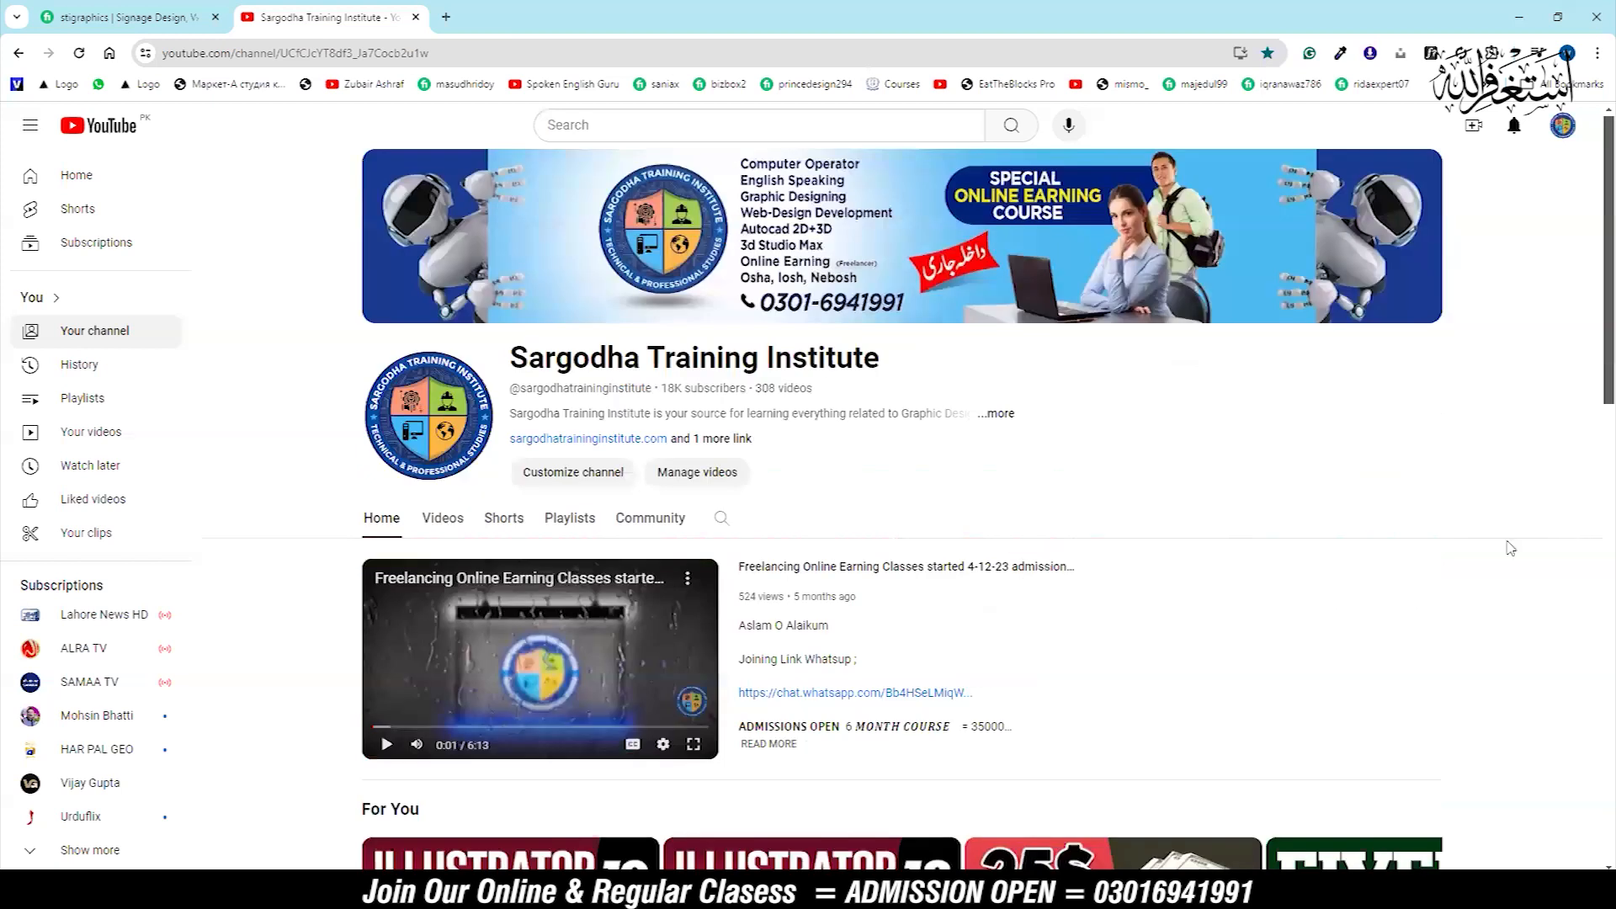
scroll(1506, 551, "down", 7)
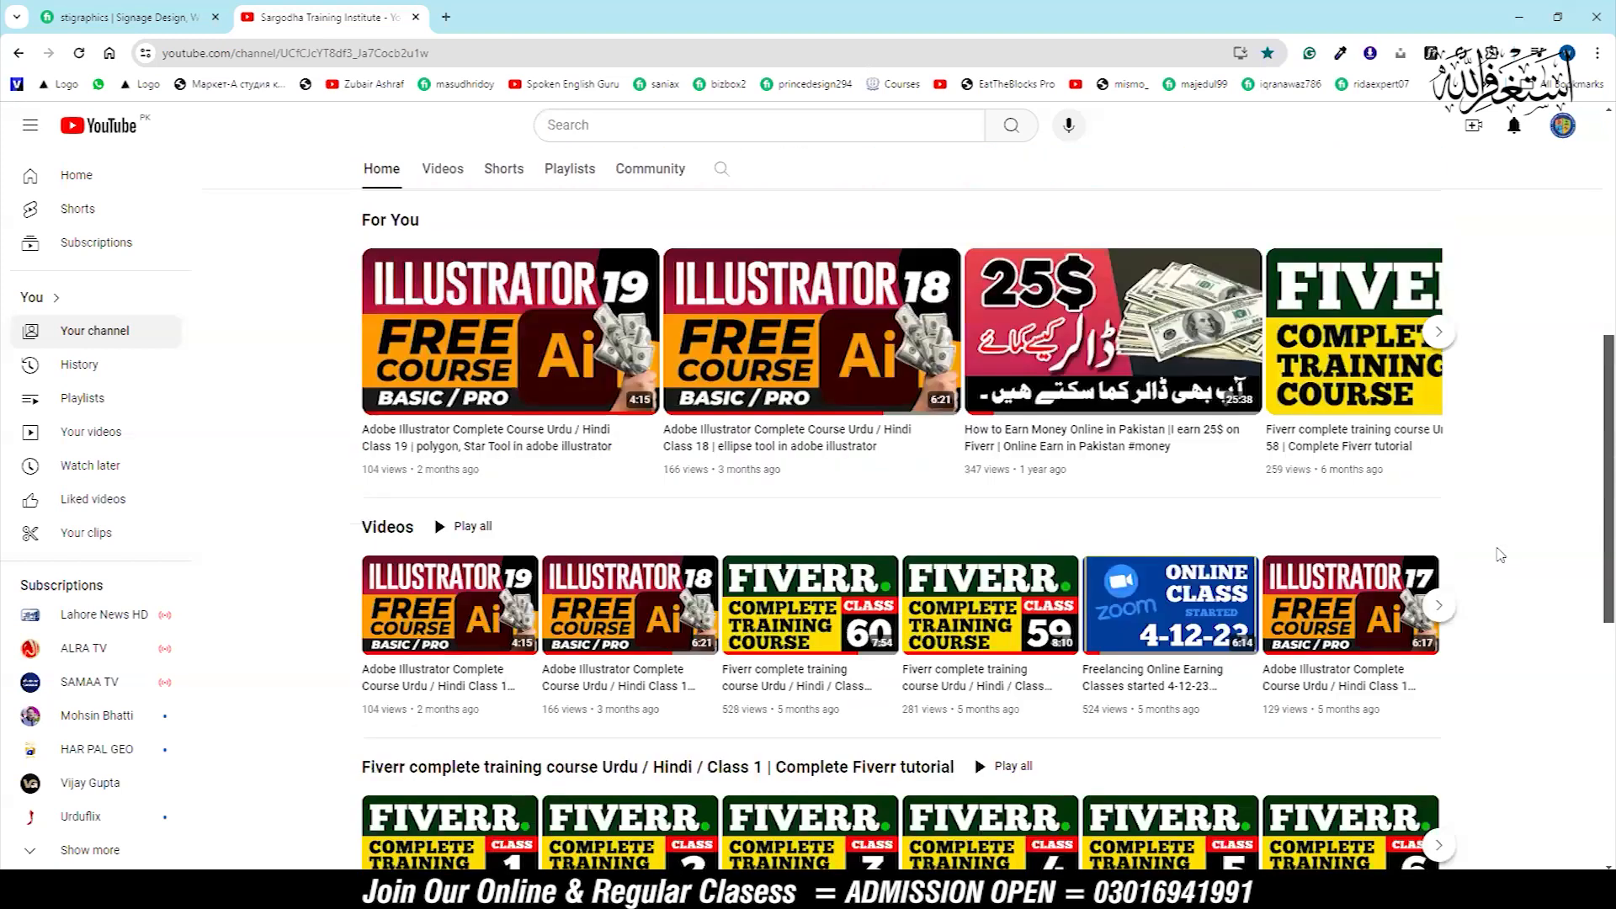